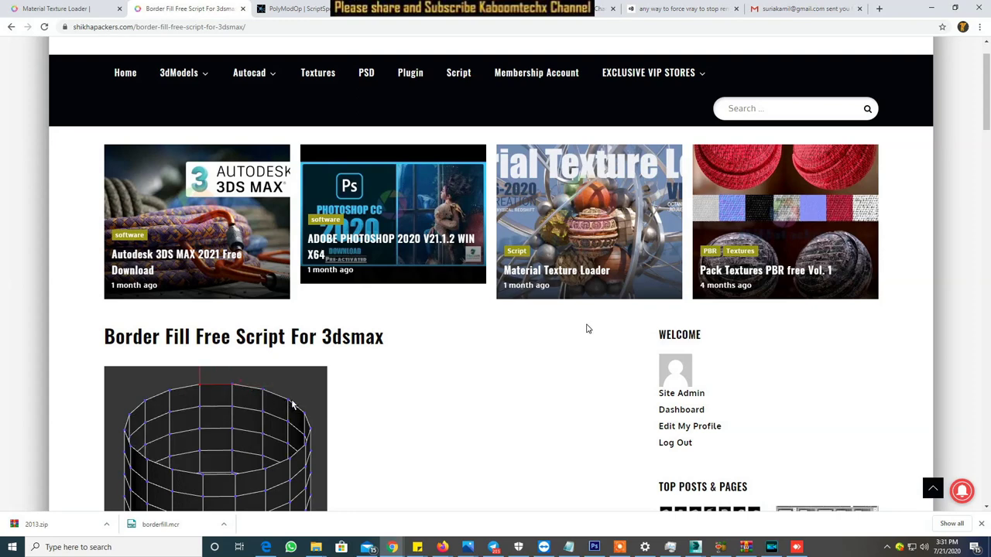
Step: Scroll down to the Attachment table and follow the BorderFill.mcr download link
scroll(586, 328, "down", 2)
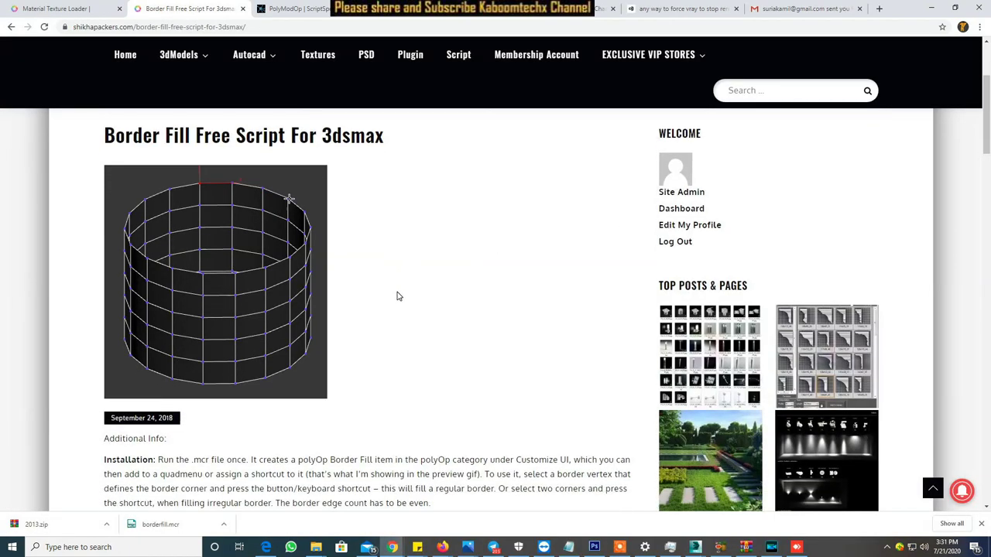
scroll(397, 298, "down", 3)
scroll(395, 312, "up", 4)
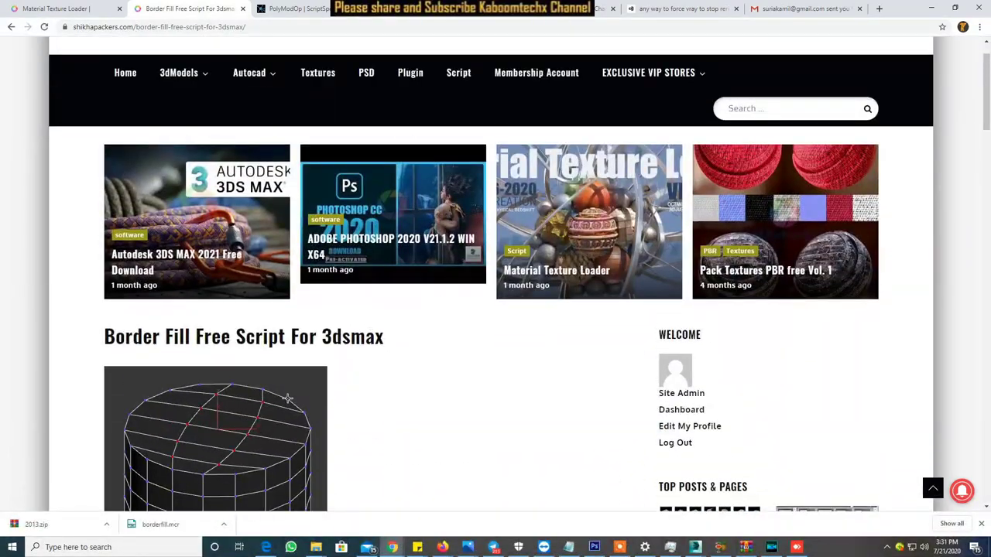
scroll(349, 327, "down", 5)
scroll(414, 279, "down", 2)
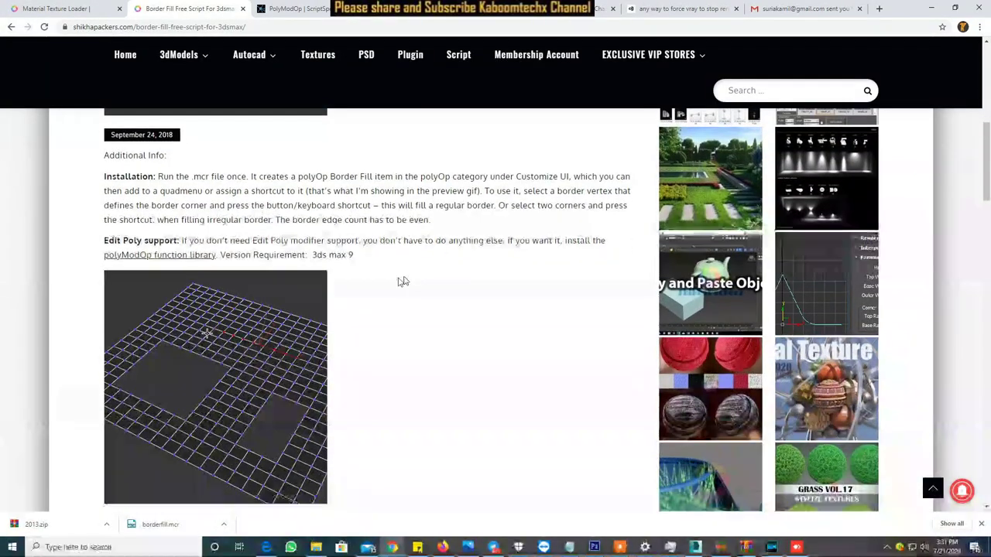
scroll(192, 261, "down", 2)
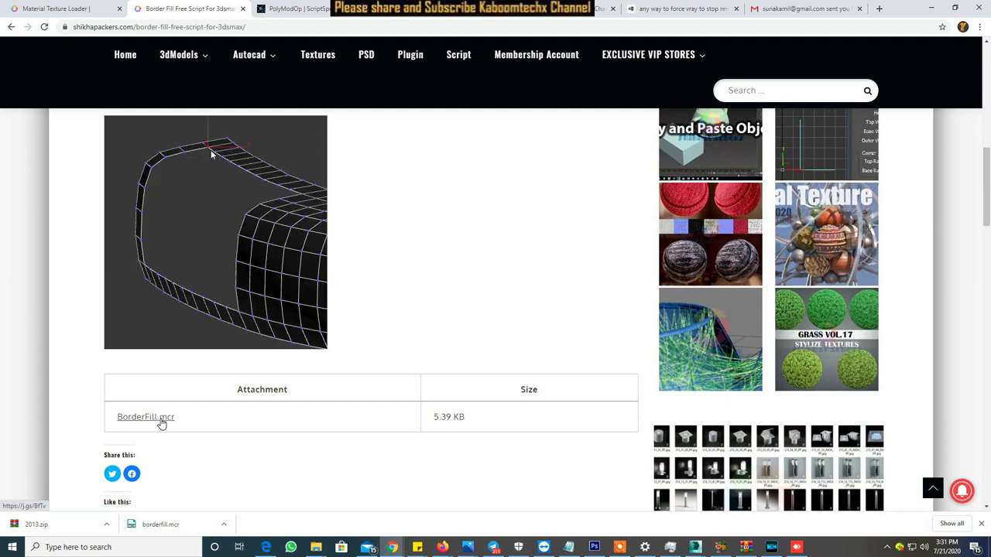
left_click(162, 424)
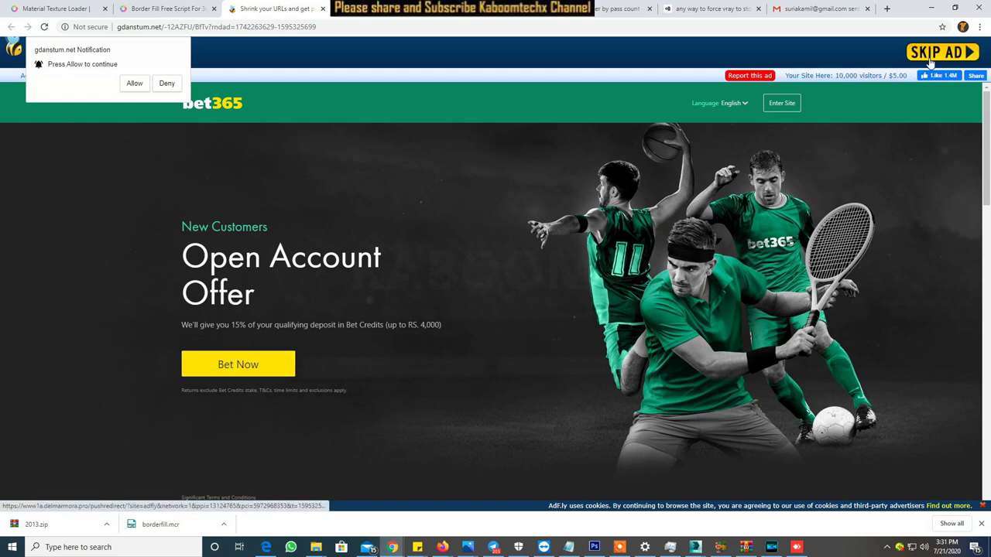
Step: Skip the adf.ly ad, allow the redirect page to continue, and open Chrome Settings
left_click(931, 61)
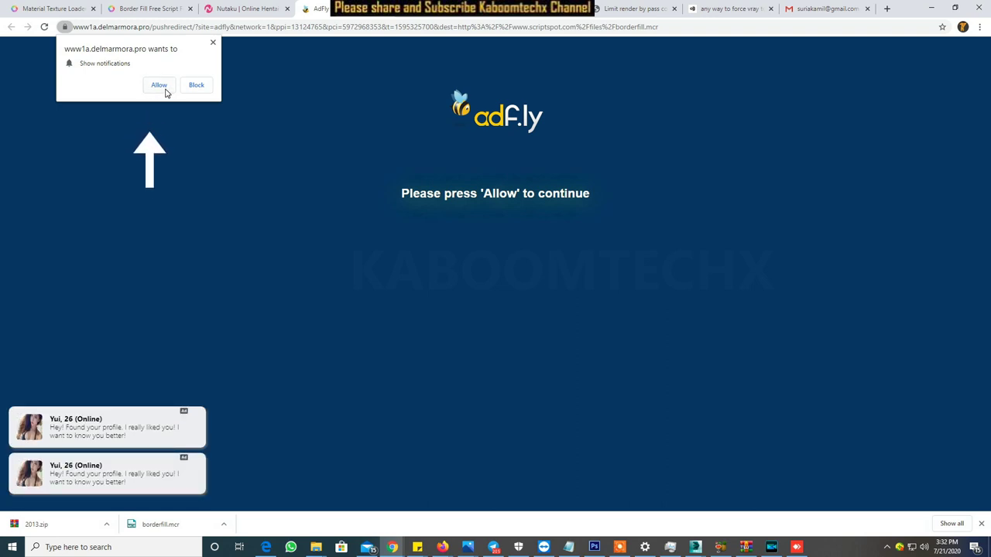
left_click(164, 89)
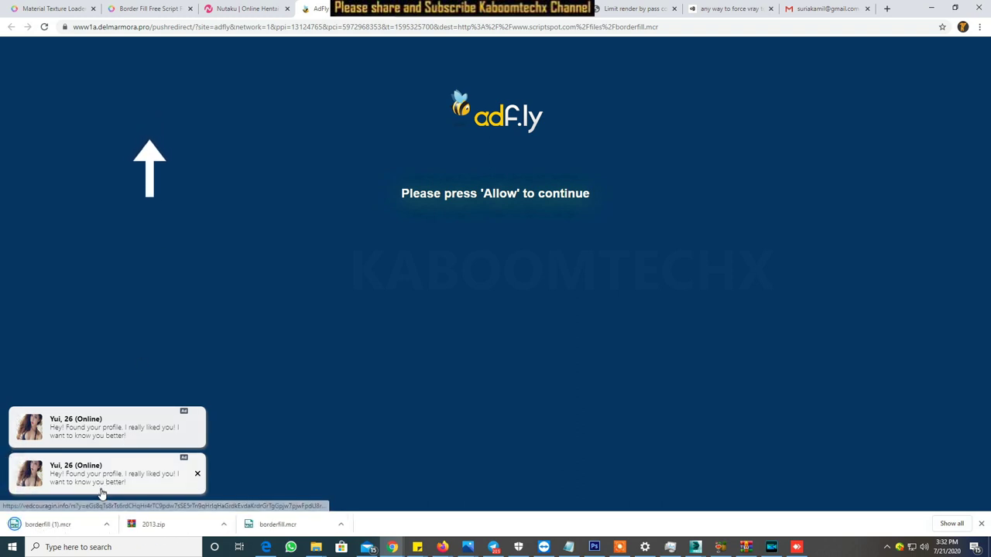
left_click(978, 27)
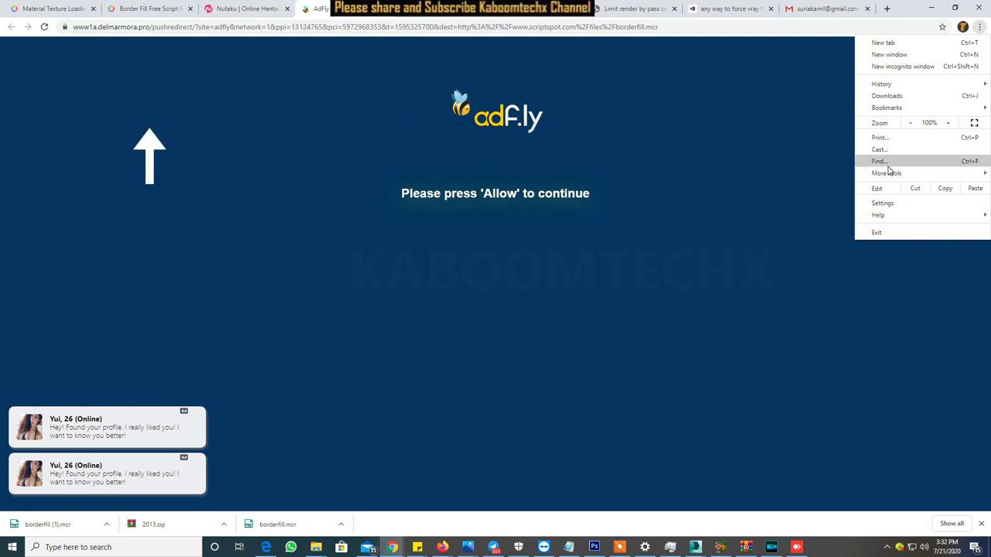
mouse_move(886, 173)
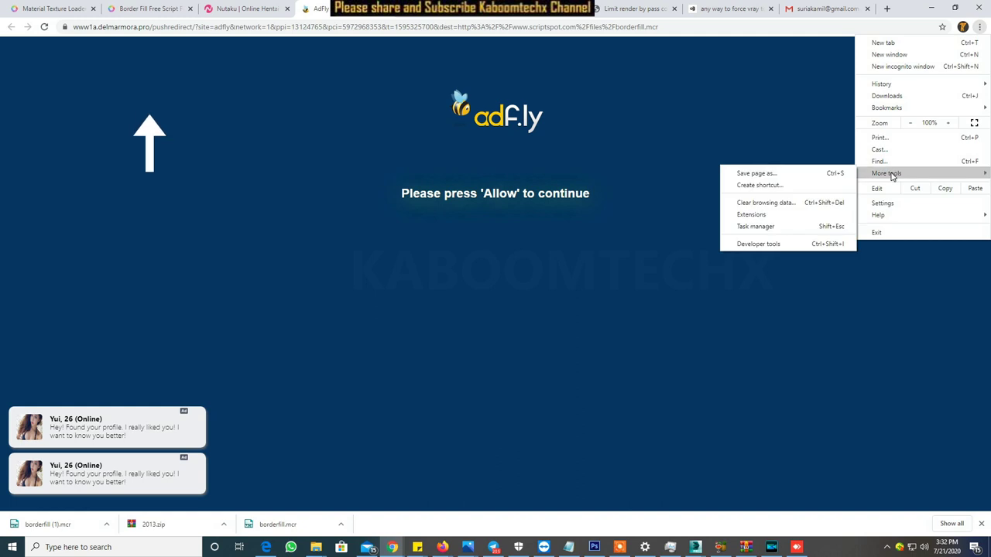
left_click(883, 202)
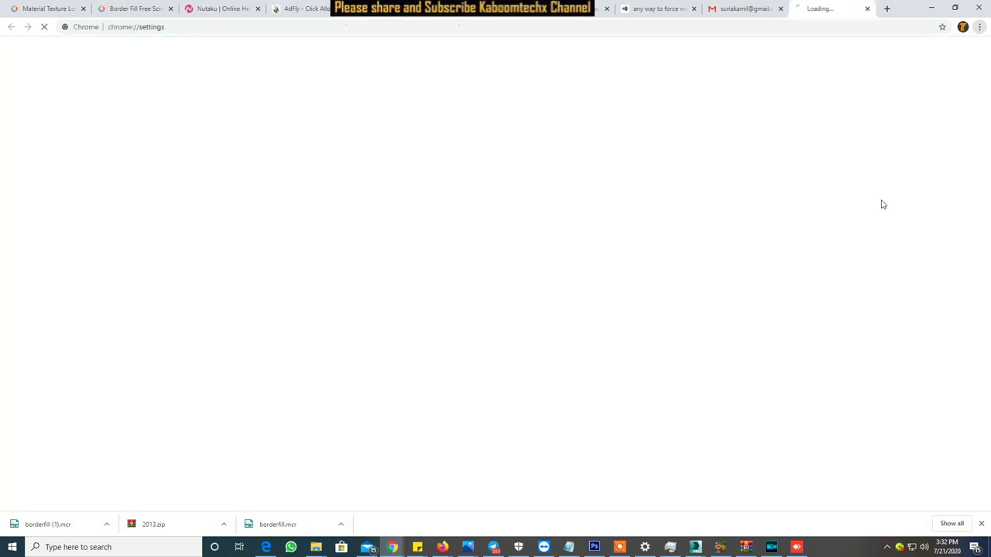
Step: Under Site Settings > Notifications, remove the delmarmora and rudyvalencia sites from Allow
scroll(400, 290, "down", 3)
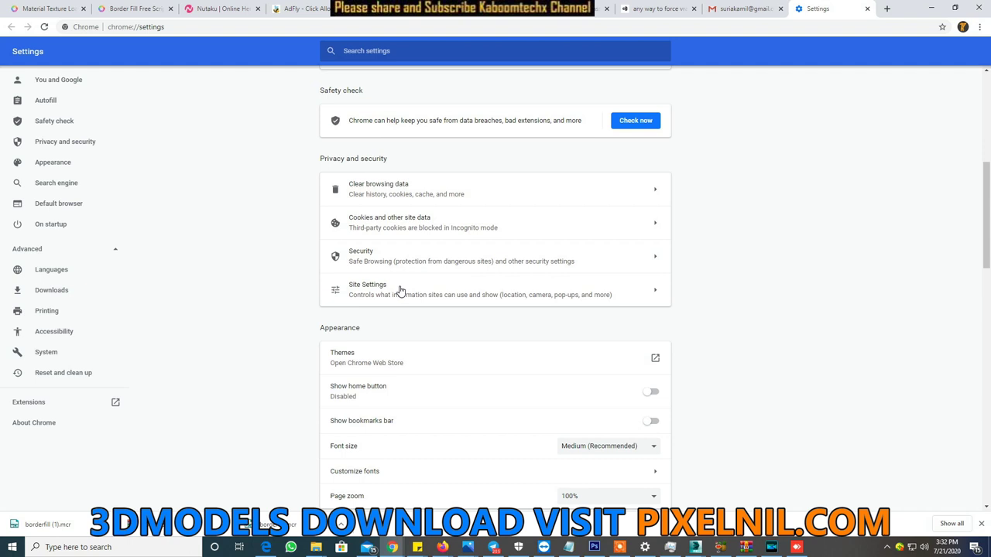
left_click(367, 290)
scroll(398, 329, "down", 3)
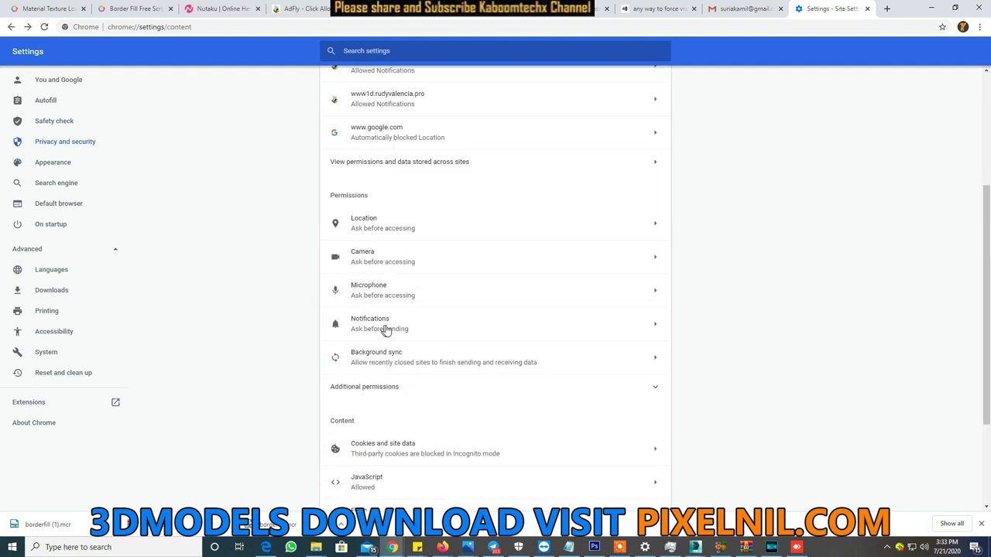
left_click(391, 325)
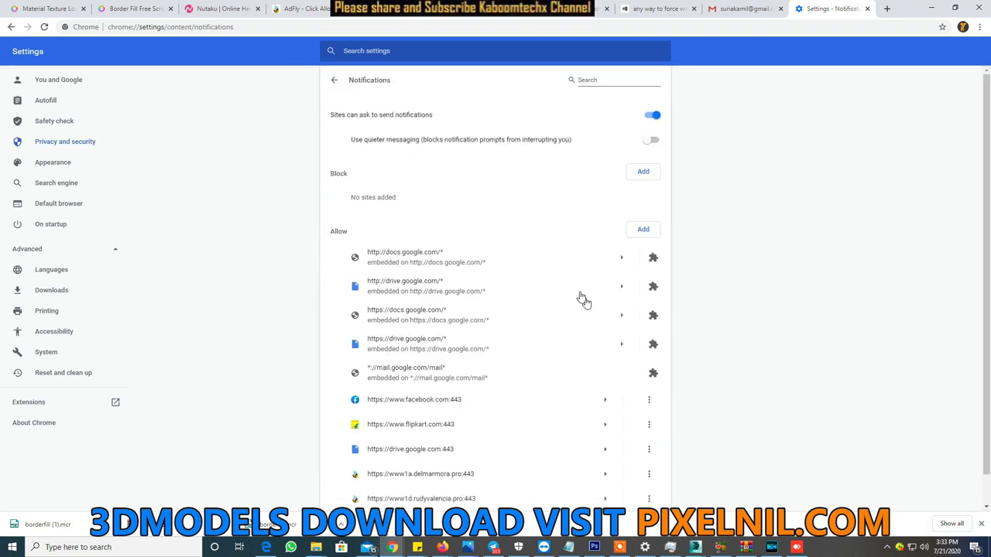
scroll(405, 410, "down", 1)
left_click(648, 445)
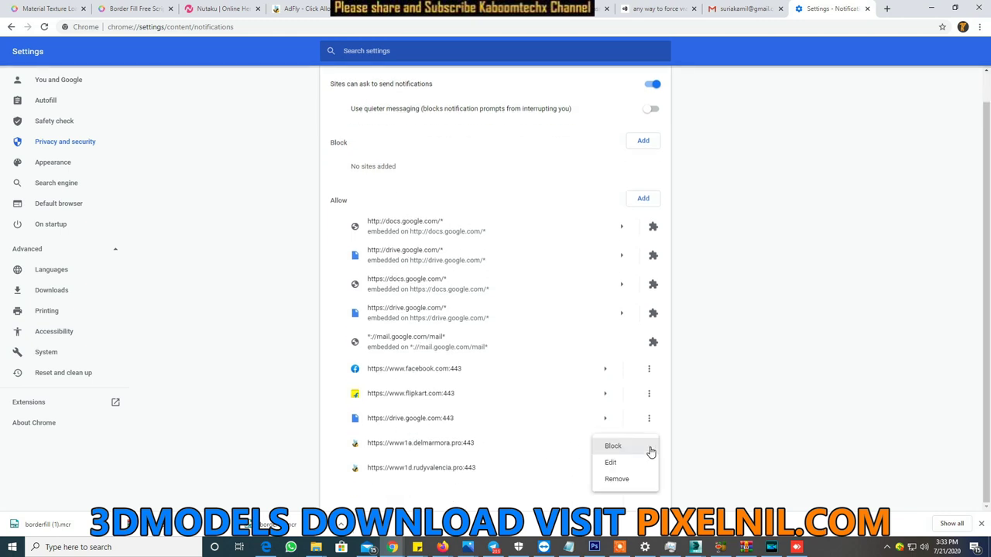
left_click(629, 480)
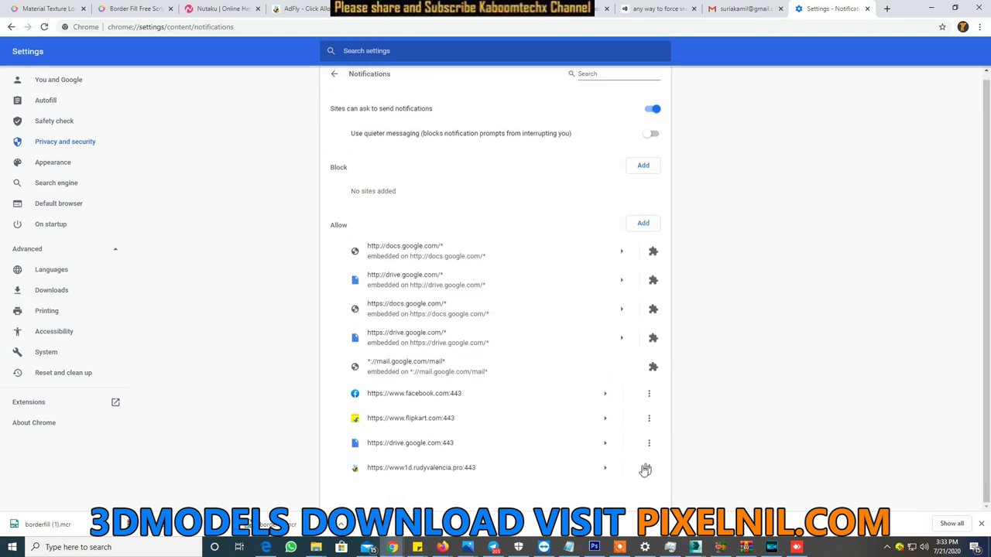
left_click(648, 470)
left_click(618, 465)
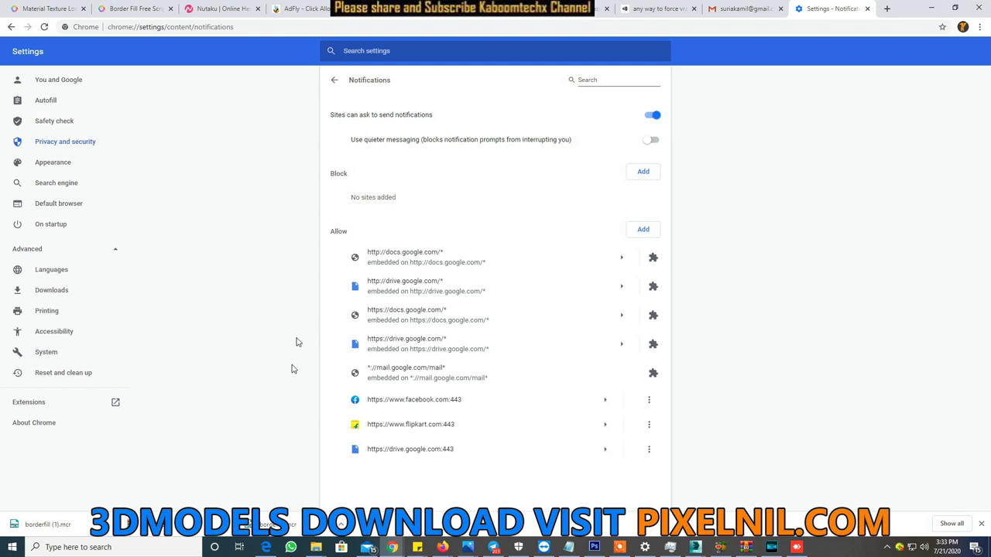
right_click(109, 526)
Step: Show borderfill (1) in the Downloads folder, copy it, and return to the untitled 3ds Max scene
left_click(124, 488)
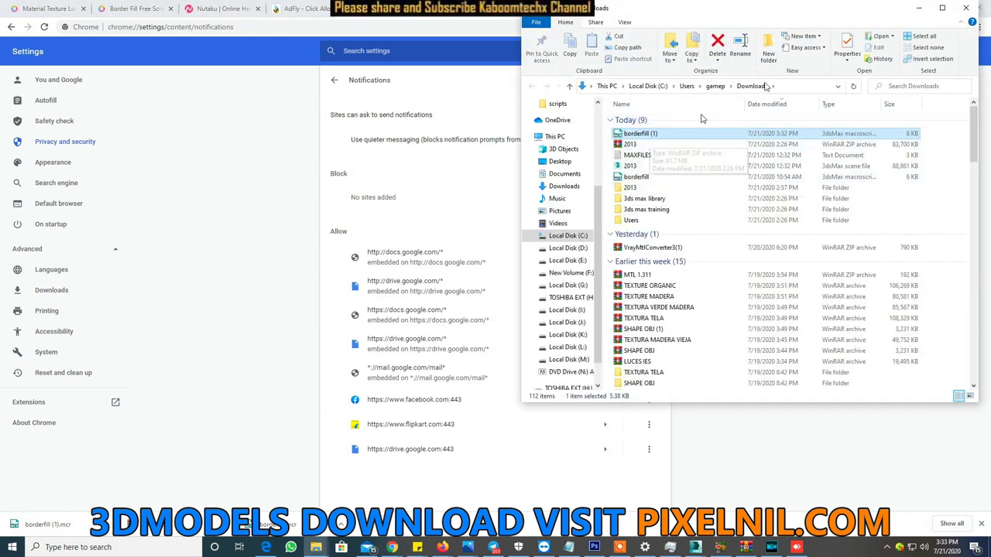
left_click_drag(859, 12, 663, 15)
left_click(931, 8)
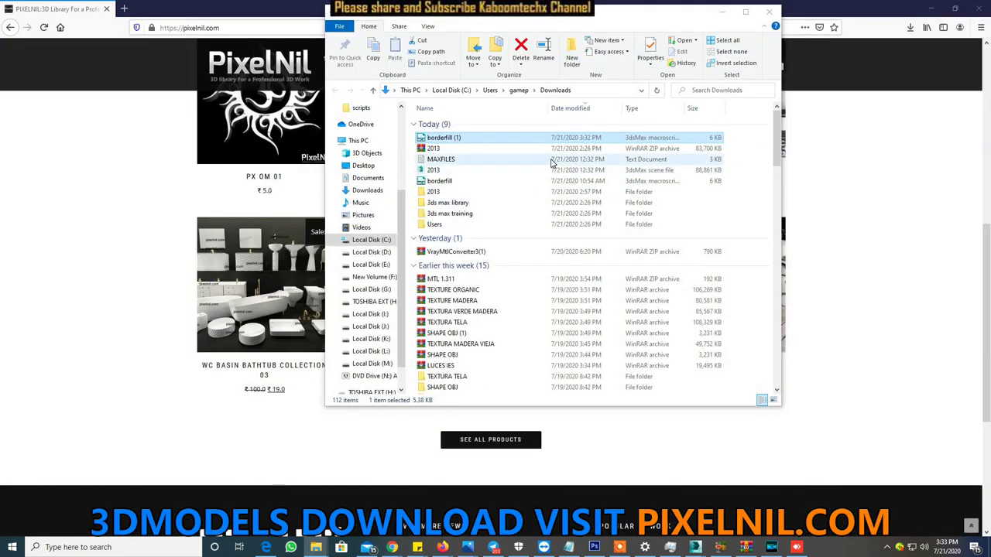
right_click(511, 137)
left_click(542, 336)
mouse_move(695, 548)
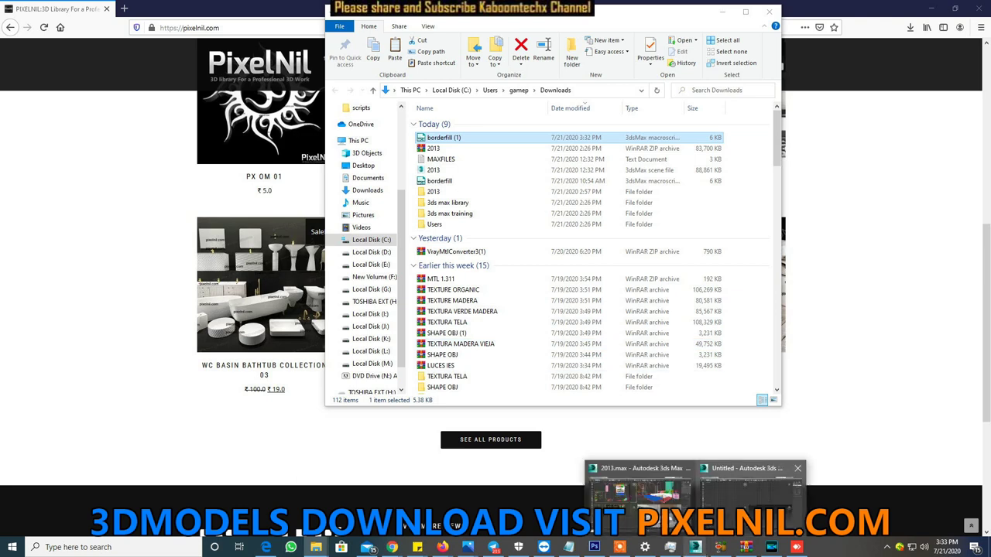
left_click(751, 489)
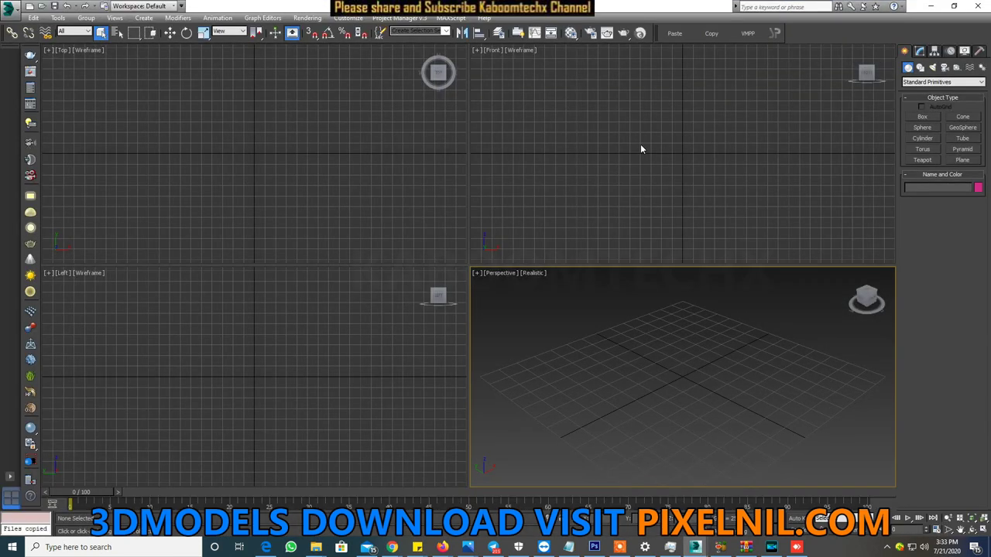
Step: Using MAXScript Run Script, paste borderfill (1) into Libraries > Pictures and run it
left_click(452, 18)
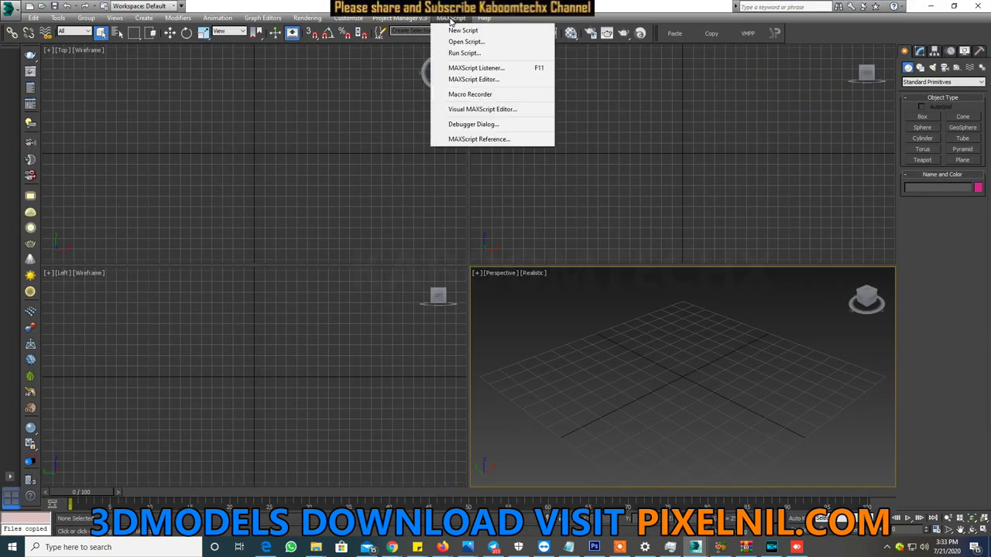
left_click(461, 52)
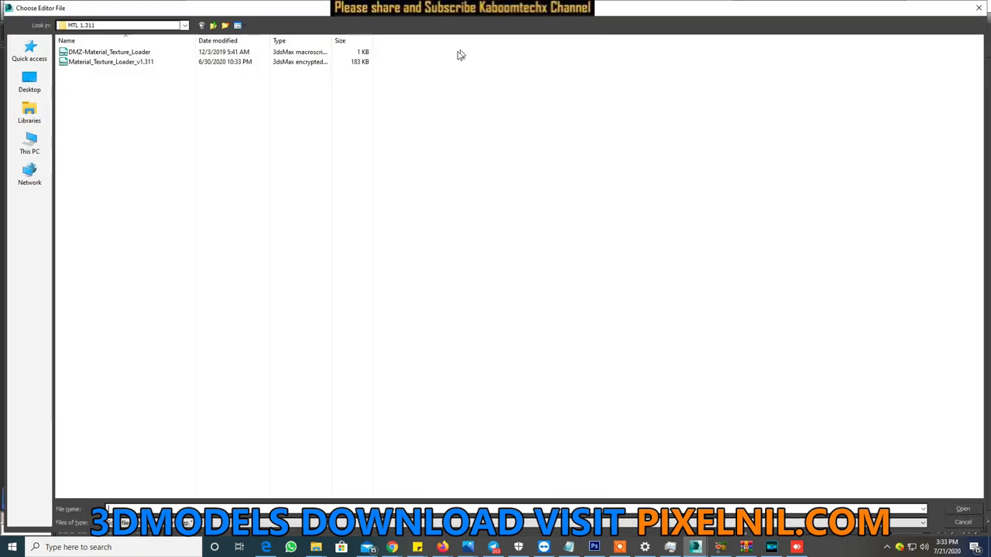
right_click(267, 303)
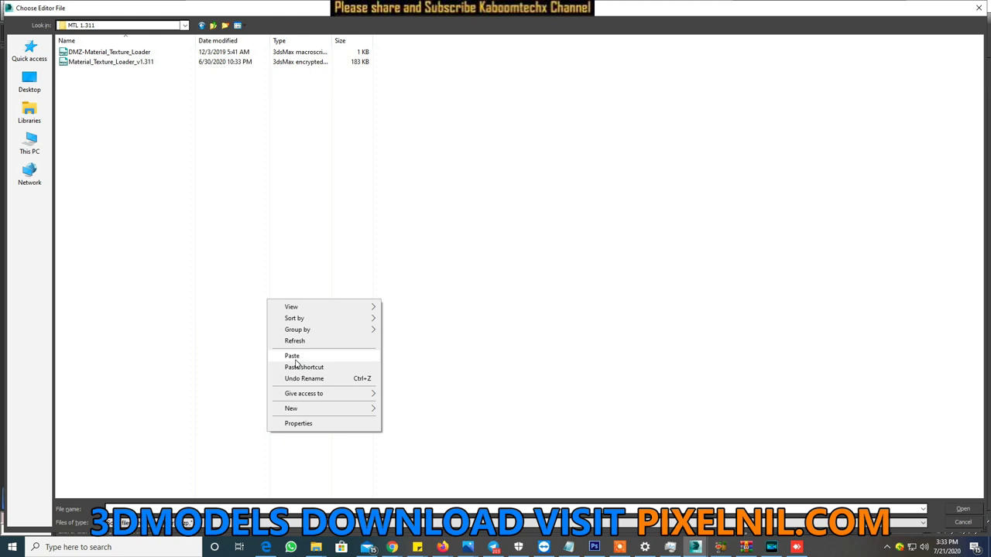
left_click(29, 116)
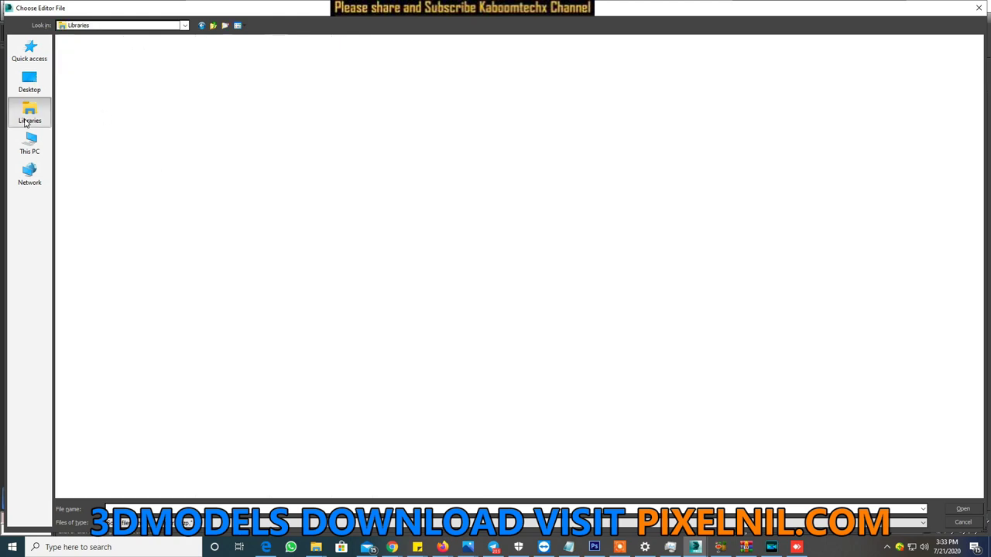
right_click(193, 114)
left_click(565, 50)
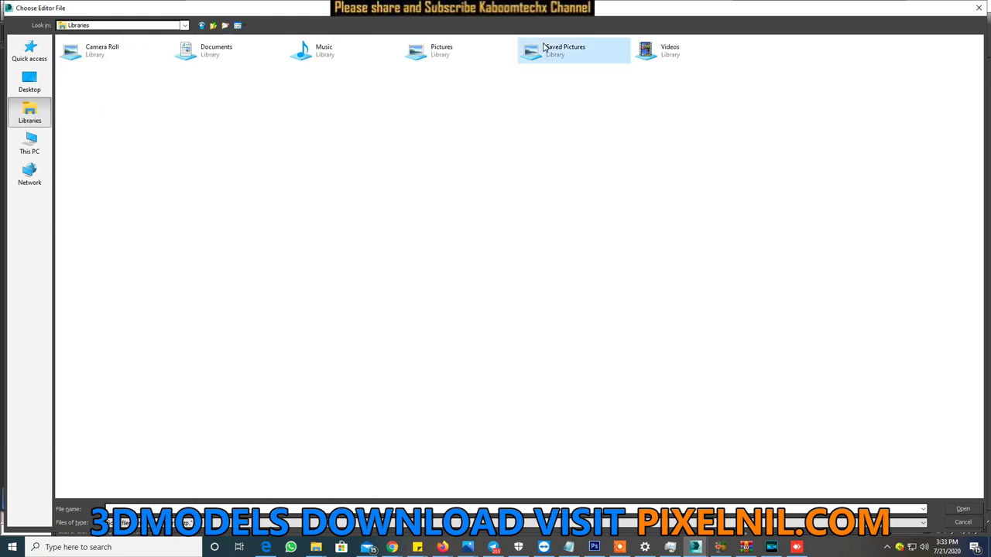
double_click(447, 60)
right_click(313, 185)
left_click(338, 251)
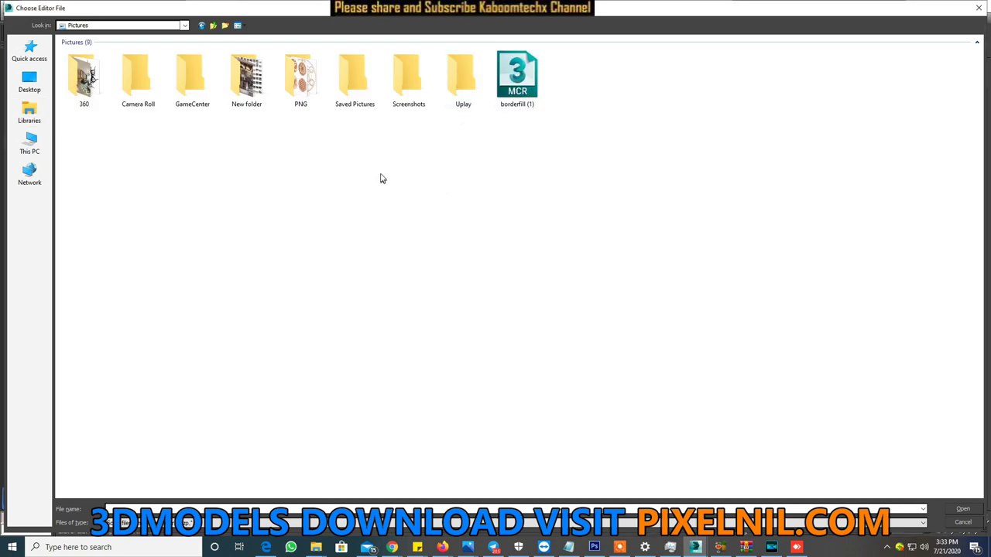
left_click(513, 84)
left_click(973, 514)
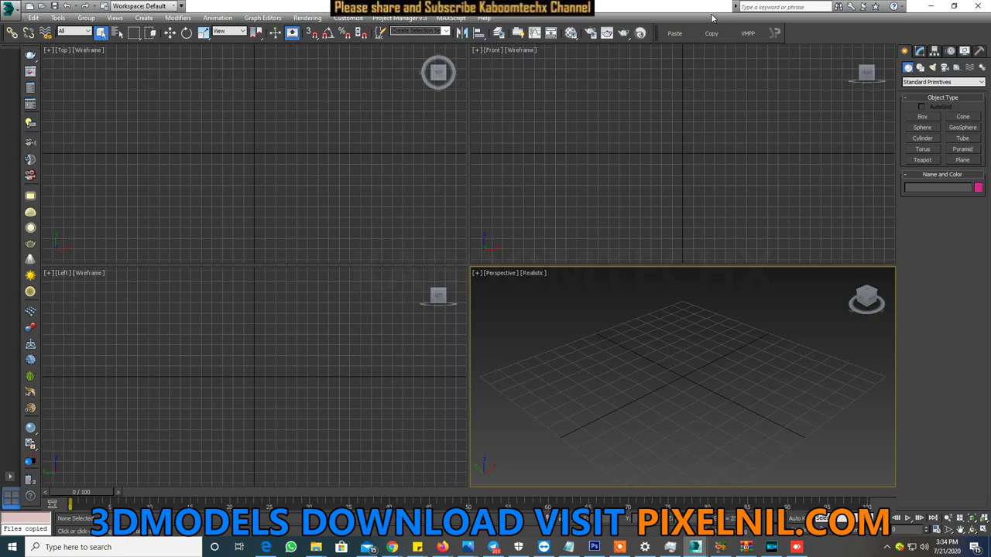
Step: Open Customize User Interface on the Toolbars tab and choose the PolyOp action category
left_click(347, 18)
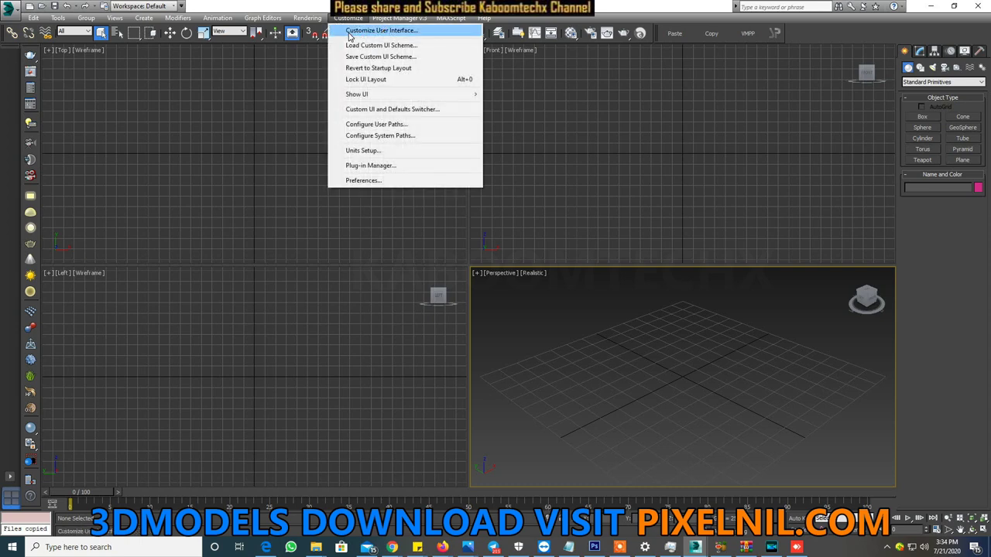
left_click(349, 32)
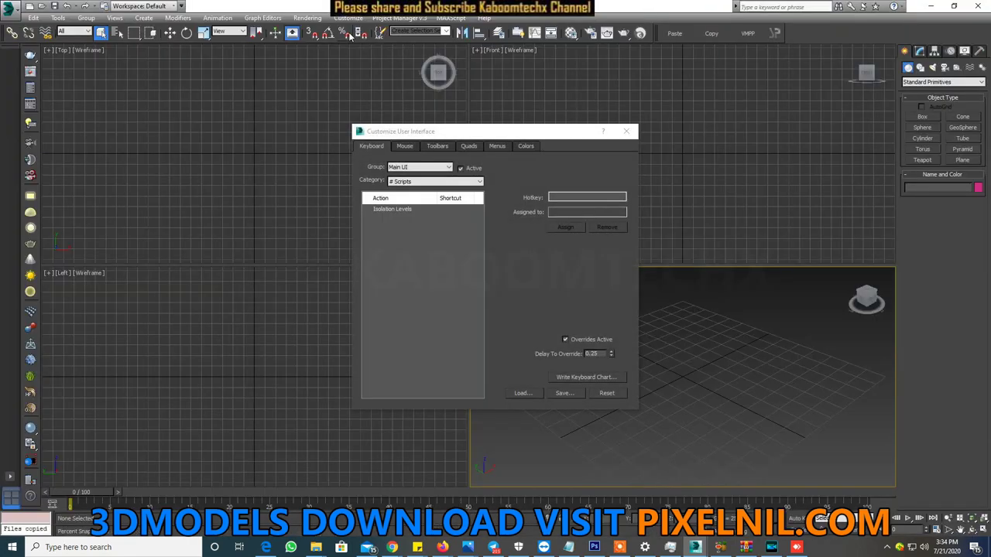
left_click(436, 148)
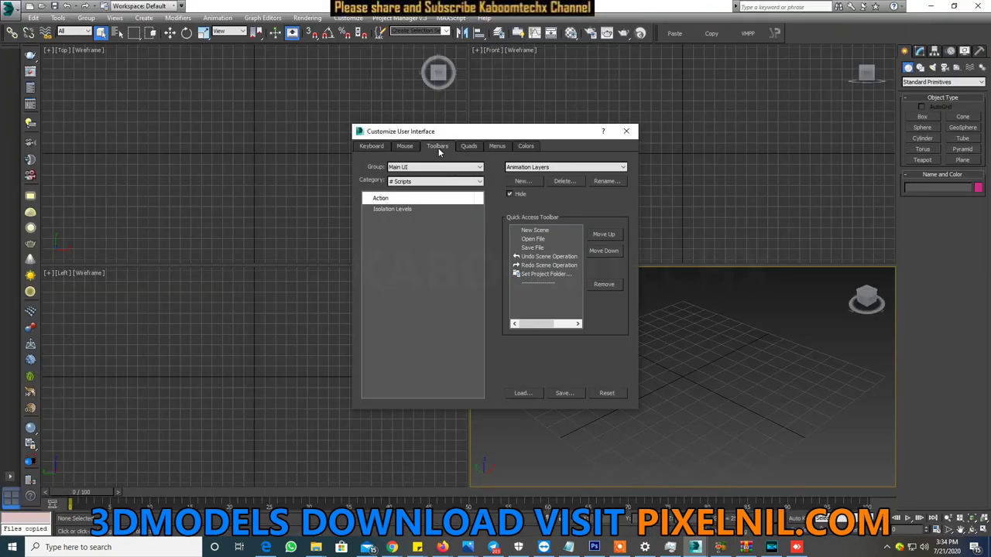
left_click_drag(482, 141, 332, 104)
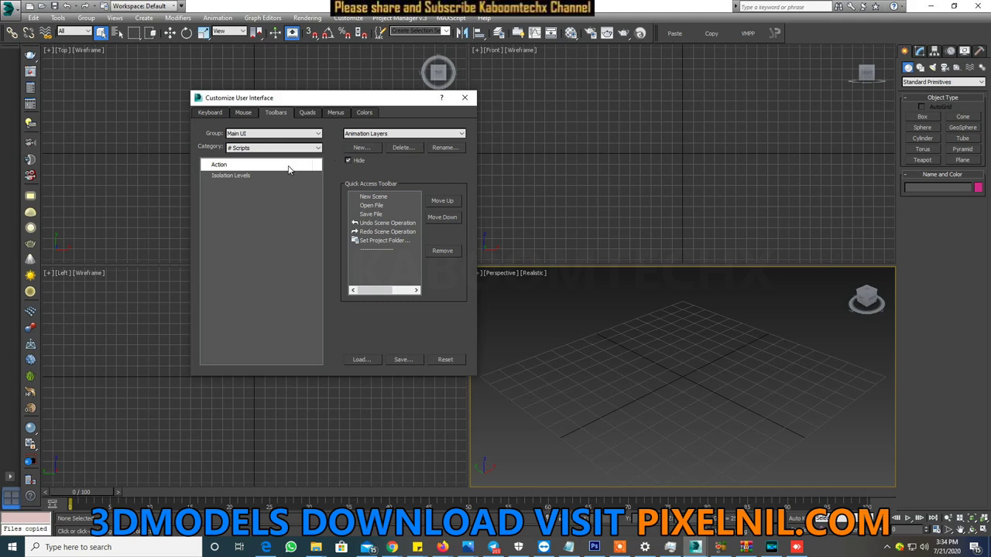
left_click(291, 148)
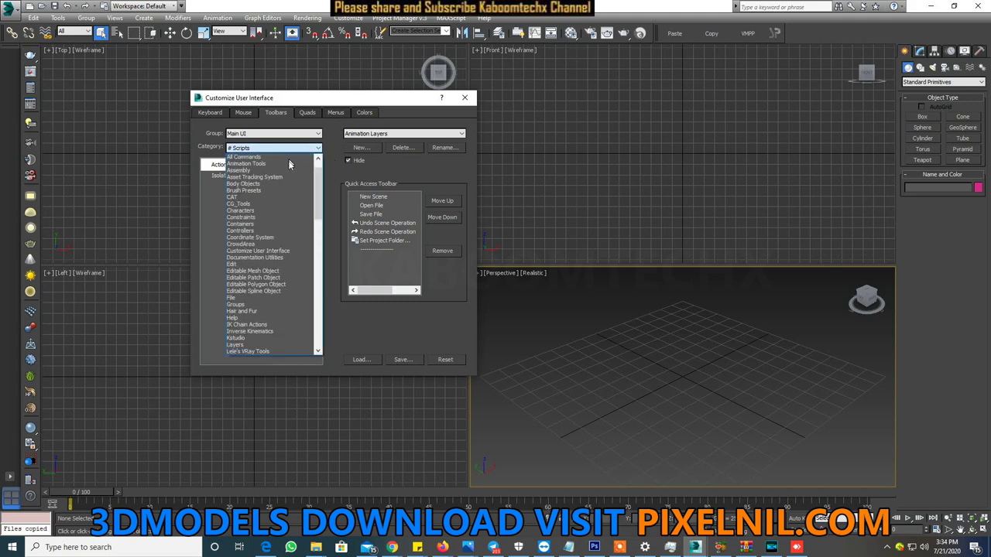
scroll(273, 205, "up", 3)
scroll(274, 194, "up", 3)
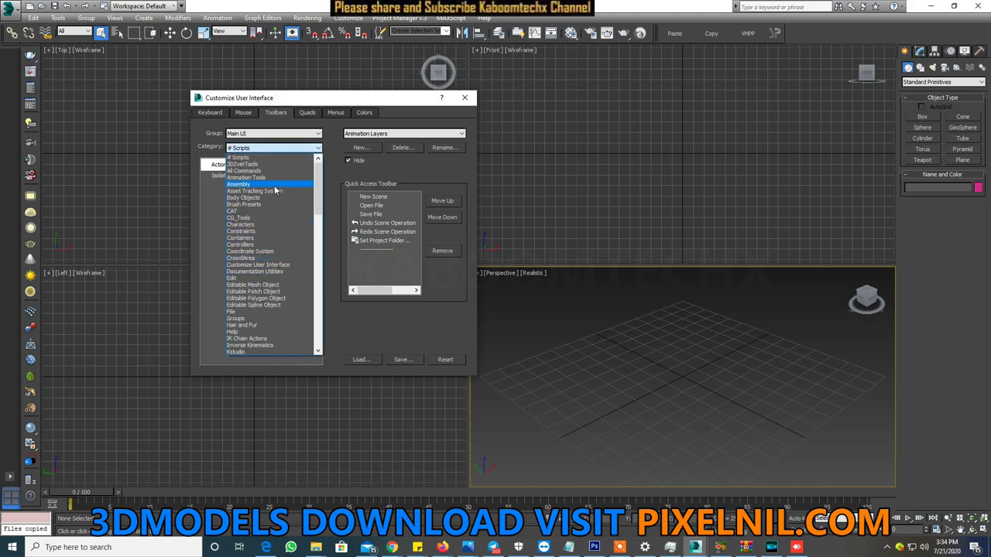
left_click(262, 150)
left_click(263, 149)
left_click(264, 151)
left_click(266, 151)
left_click(260, 164)
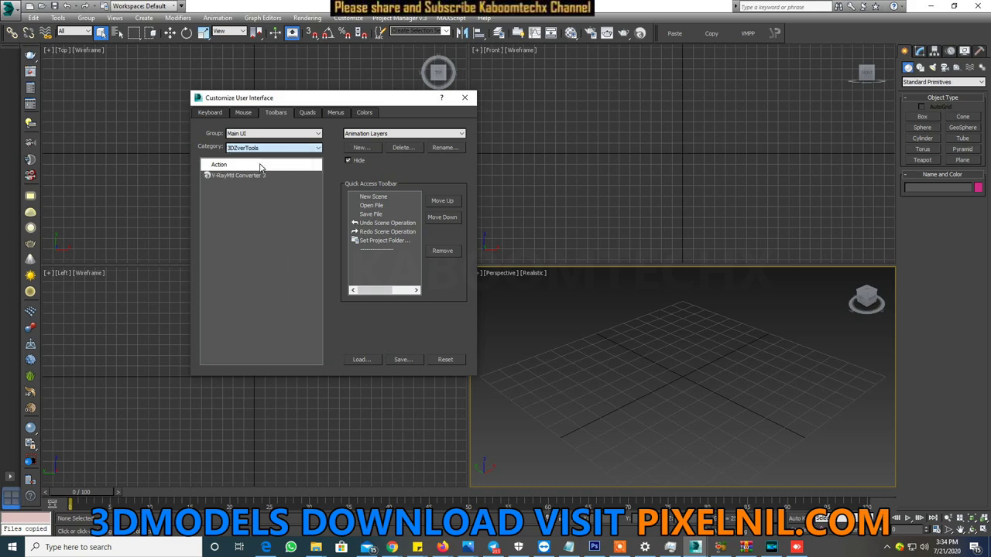
Step: Scroll the action list to polyOp_BorderFill and try dragging it onto the main toolbar
scroll(268, 159, "up", 1)
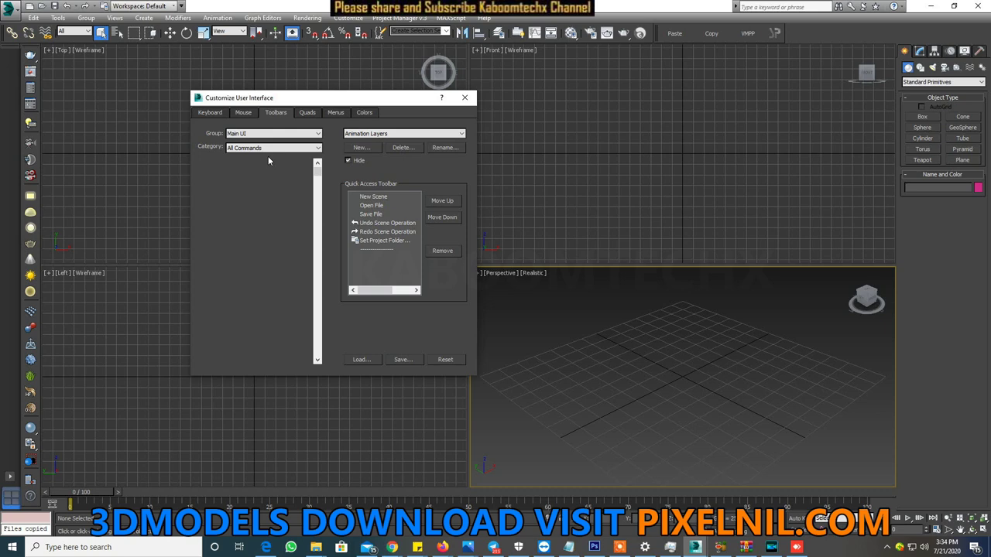
scroll(269, 160, "down", 2)
scroll(269, 160, "down", 2)
scroll(268, 161, "down", 1)
scroll(269, 161, "down", 1)
scroll(269, 160, "down", 1)
scroll(268, 161, "down", 1)
scroll(268, 161, "down", 1)
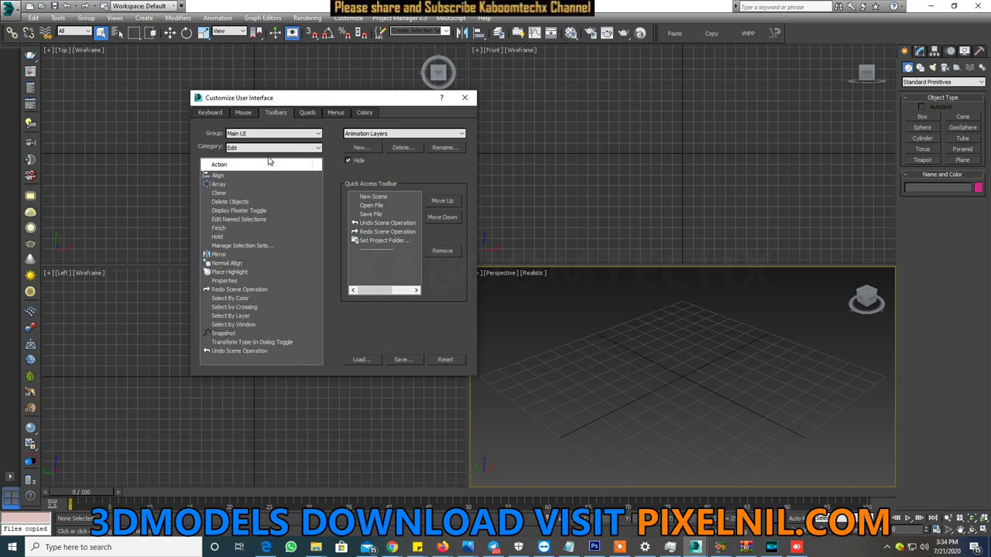
scroll(269, 160, "down", 1)
scroll(268, 161, "down", 1)
scroll(268, 160, "down", 1)
scroll(269, 160, "down", 1)
scroll(268, 160, "down", 1)
scroll(269, 161, "down", 1)
scroll(269, 160, "down", 1)
scroll(269, 161, "down", 1)
scroll(269, 160, "down", 1)
scroll(268, 160, "down", 1)
scroll(269, 160, "down", 1)
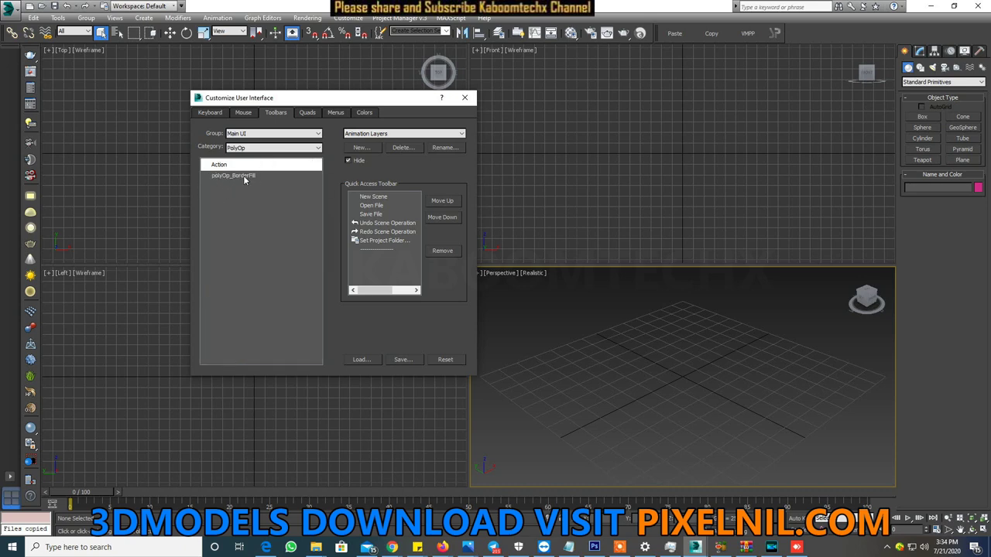
mouse_move(243, 175)
left_mouse_down()
mouse_move(678, 45)
mouse_move(276, 176)
left_mouse_up()
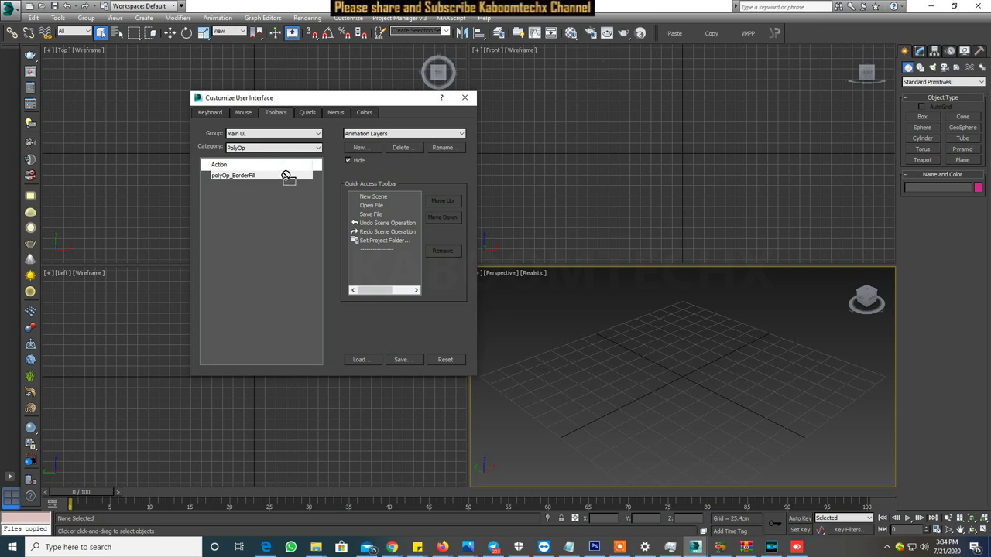
left_click_drag(276, 176, 244, 183)
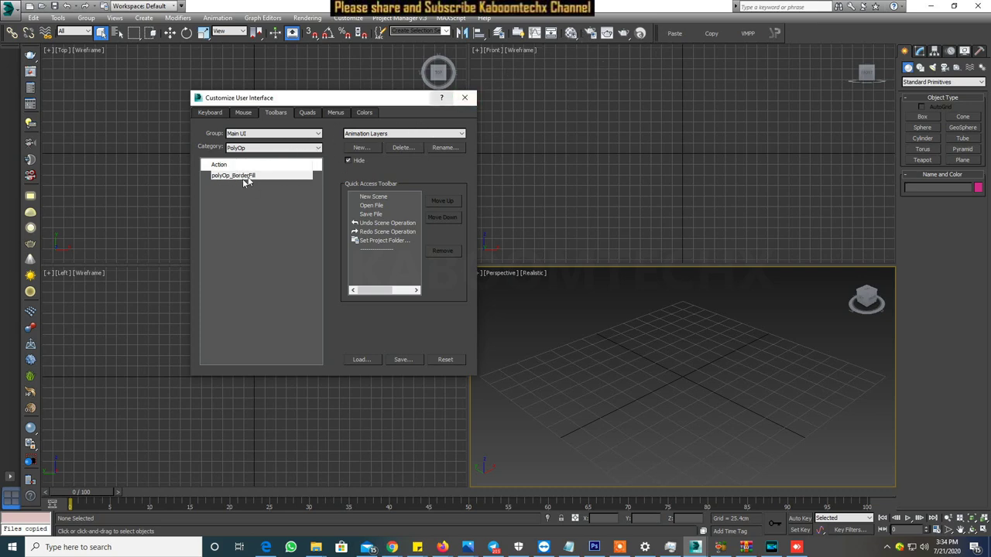
Step: Create a new toolbar holding polyOp_BorderFill, dock it into the main toolbar, and close the dialog
left_click(359, 148)
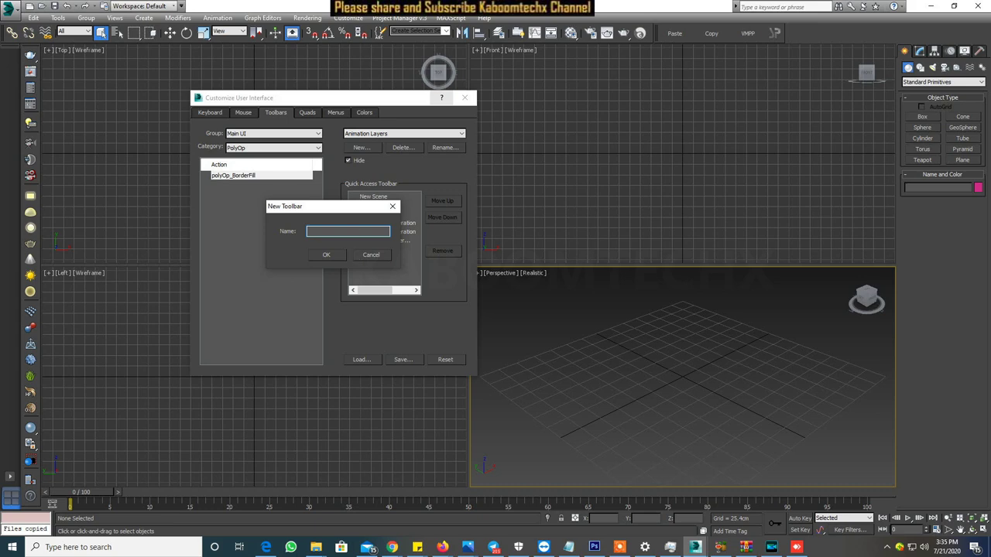
type("C")
left_click(342, 258)
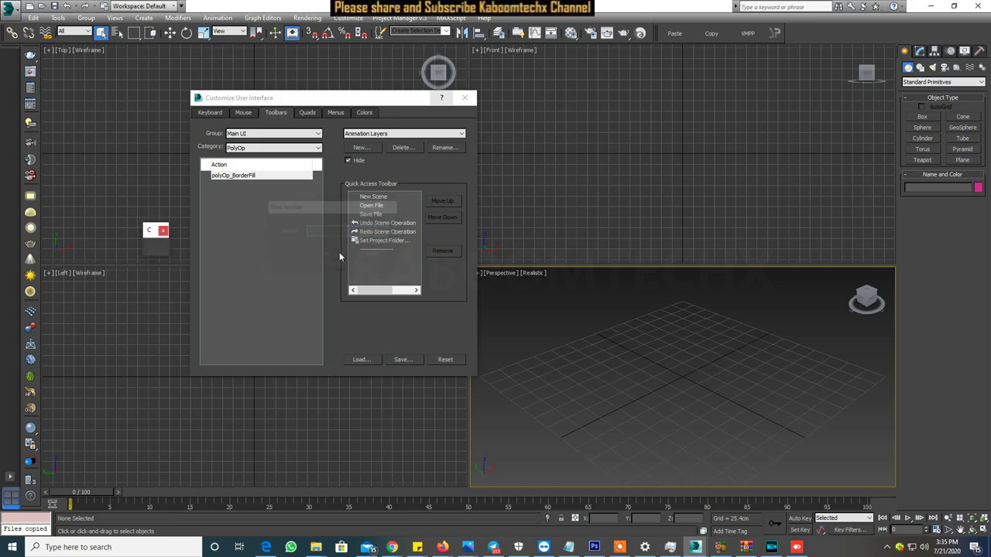
left_click_drag(154, 241, 646, 183)
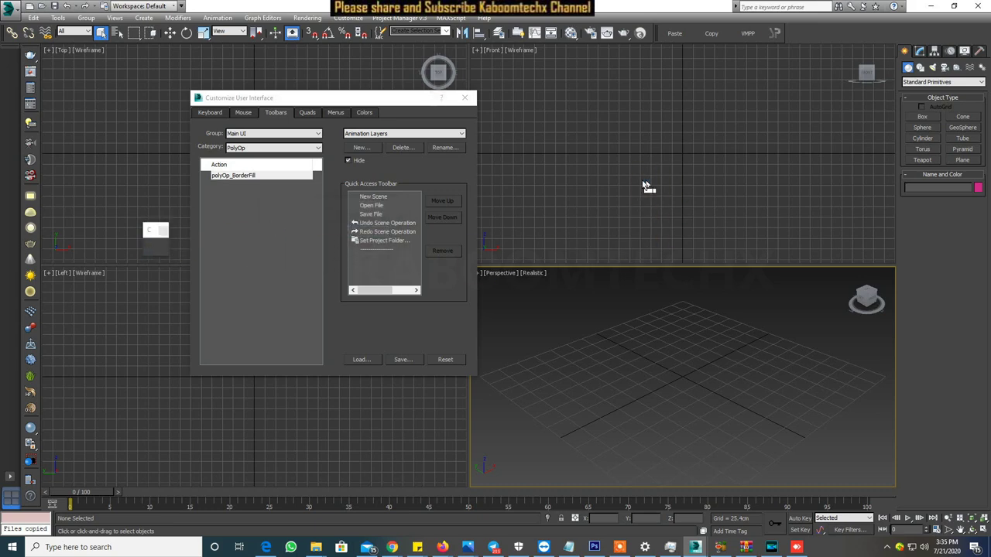
mouse_move(241, 177)
left_mouse_down()
mouse_move(654, 212)
mouse_move(650, 195)
left_mouse_up()
left_click_drag(813, 41, 808, 52)
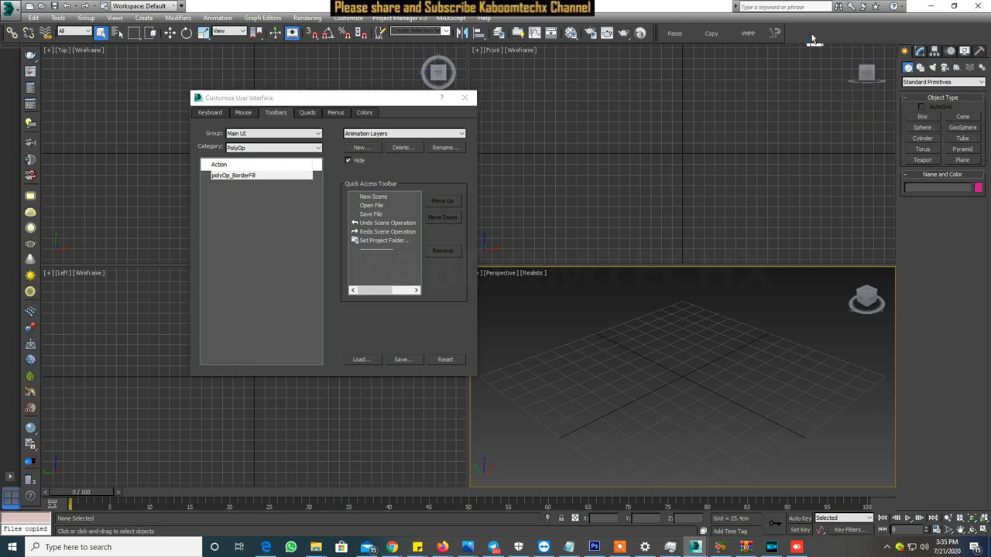
left_click(465, 98)
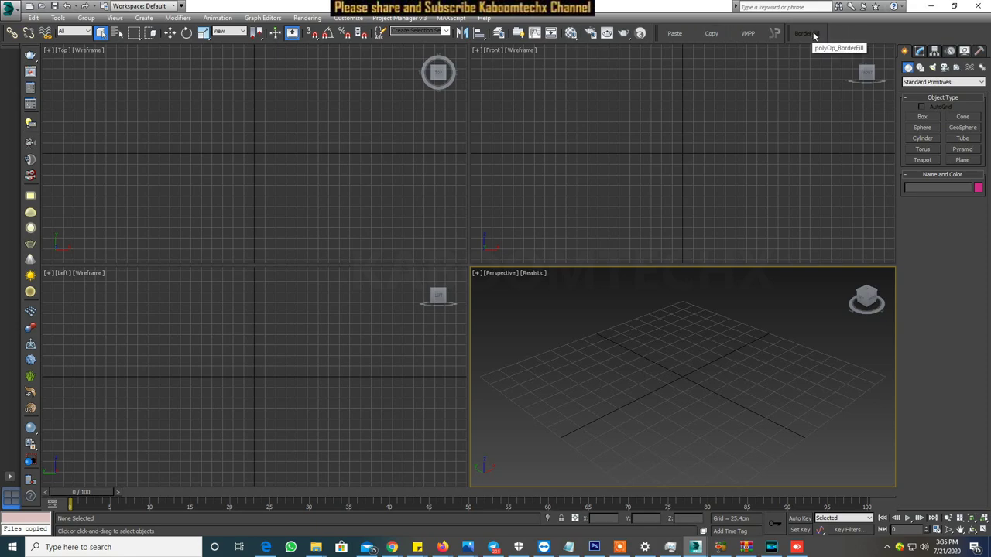
Step: Draw Sphere001 at the grid centre in the Perspective viewport and convert it to Editable Poly
left_click(932, 133)
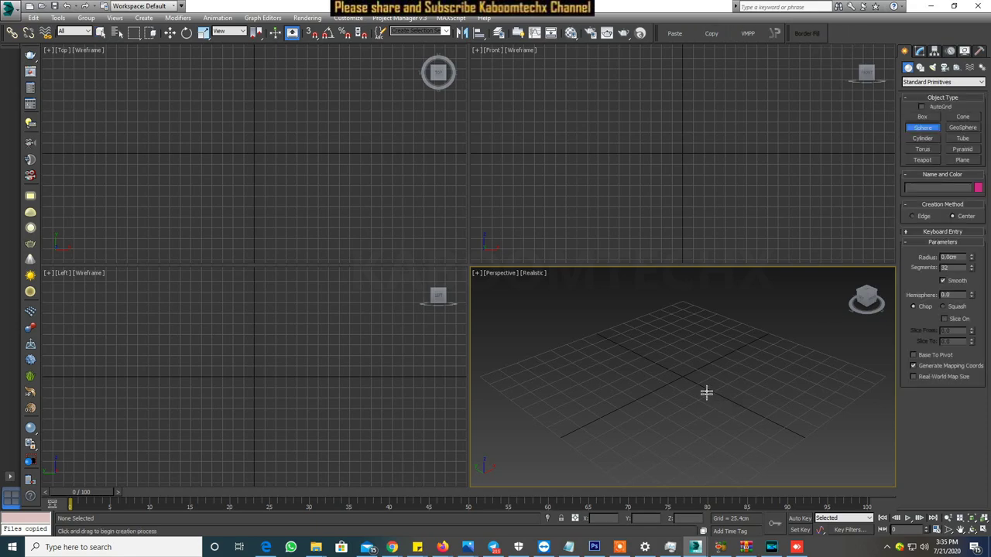
left_click_drag(676, 378, 715, 438)
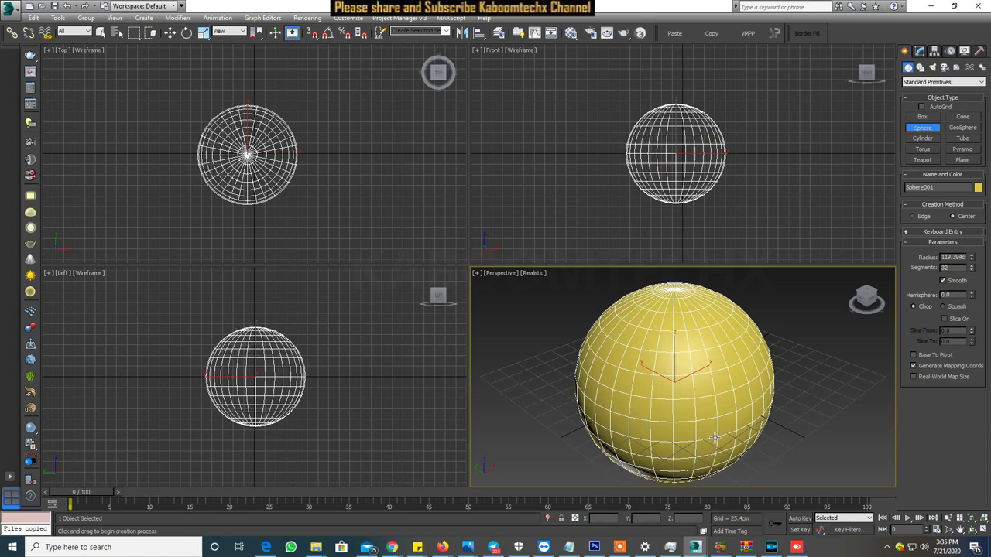
left_click(169, 32)
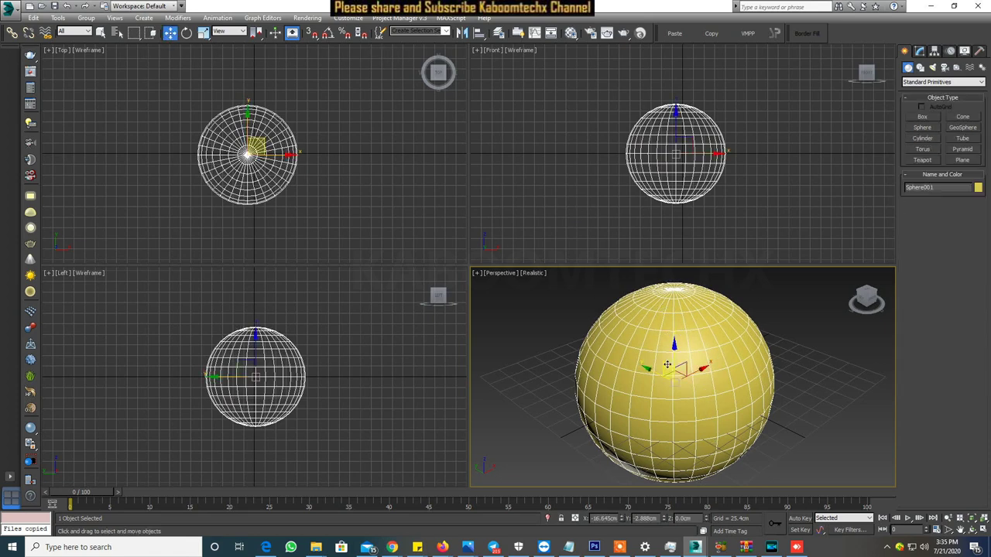
middle_click_drag(662, 333, 573, 320)
scroll(573, 320, "down", 2)
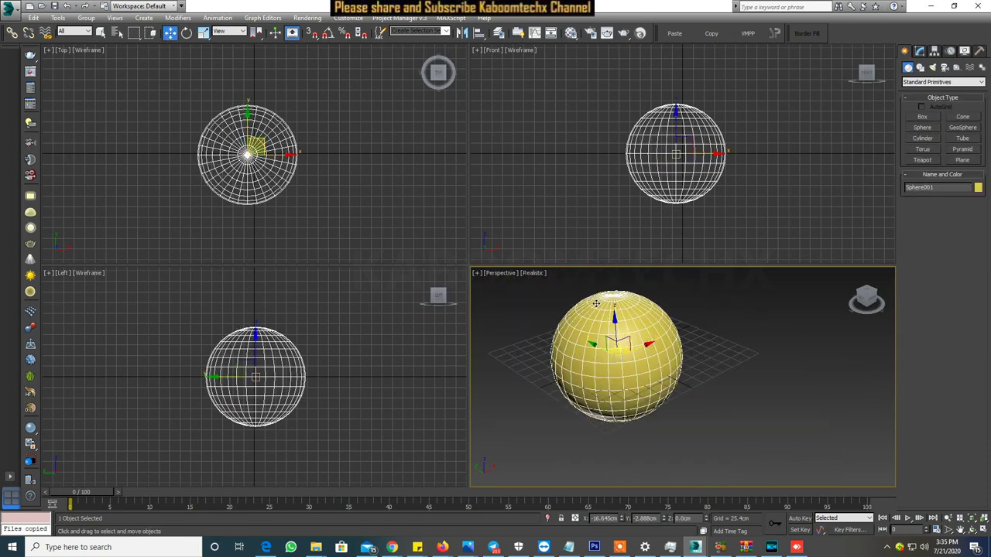
middle_click_drag(612, 371, 713, 373, "alt")
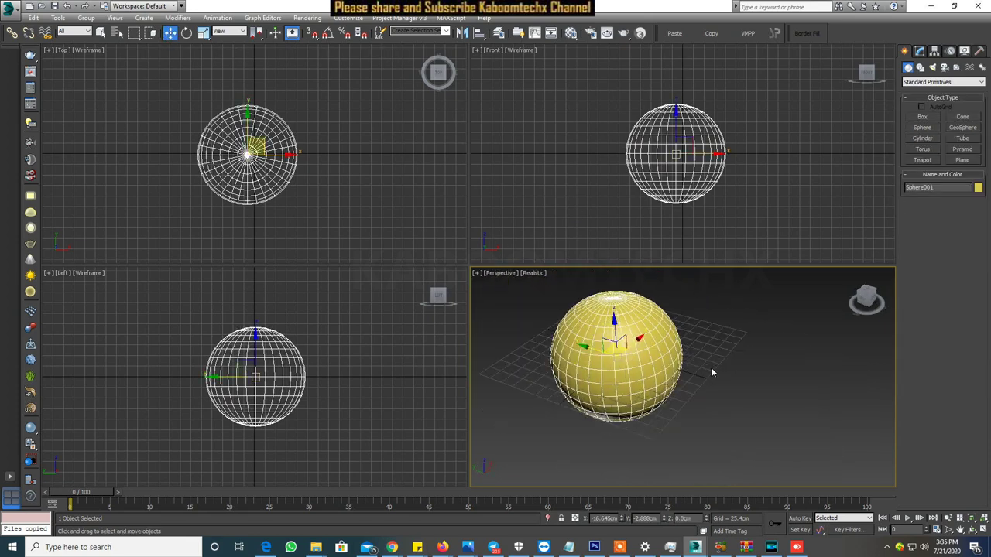
right_click(672, 324)
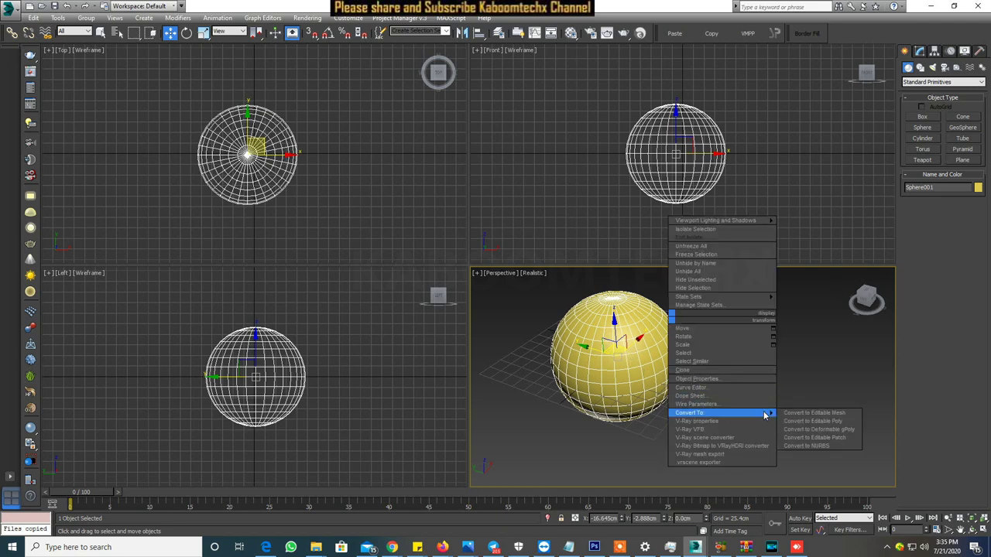
left_click(813, 421)
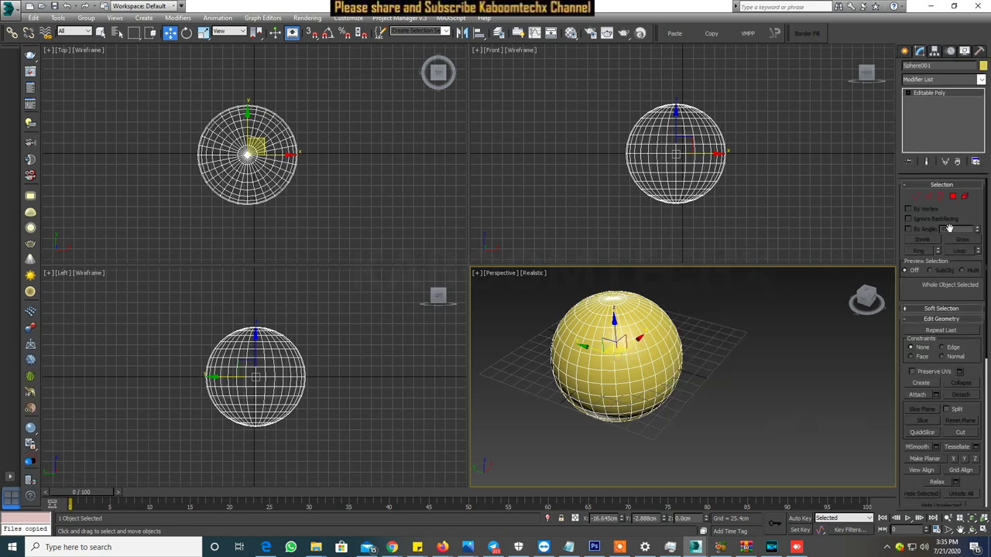
left_click(953, 196)
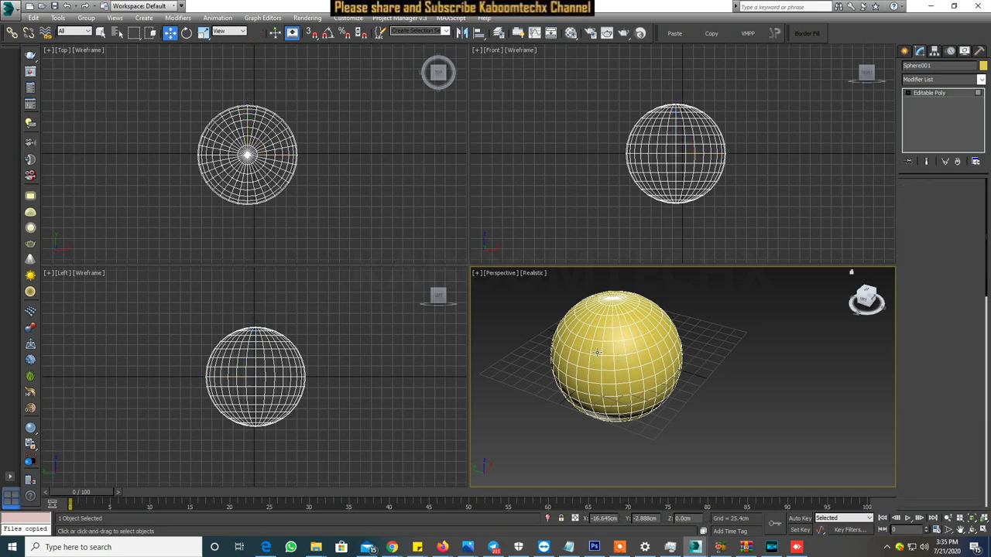
Step: Select a patch of polygons on the sphere's upper side
left_click(596, 349)
left_click(641, 345, "ctrl")
left_click(673, 331, "ctrl")
left_click(634, 370, "ctrl")
left_click(621, 377, "ctrl")
left_click(655, 354, "ctrl")
left_click(634, 345, "ctrl")
left_click(624, 341, "ctrl")
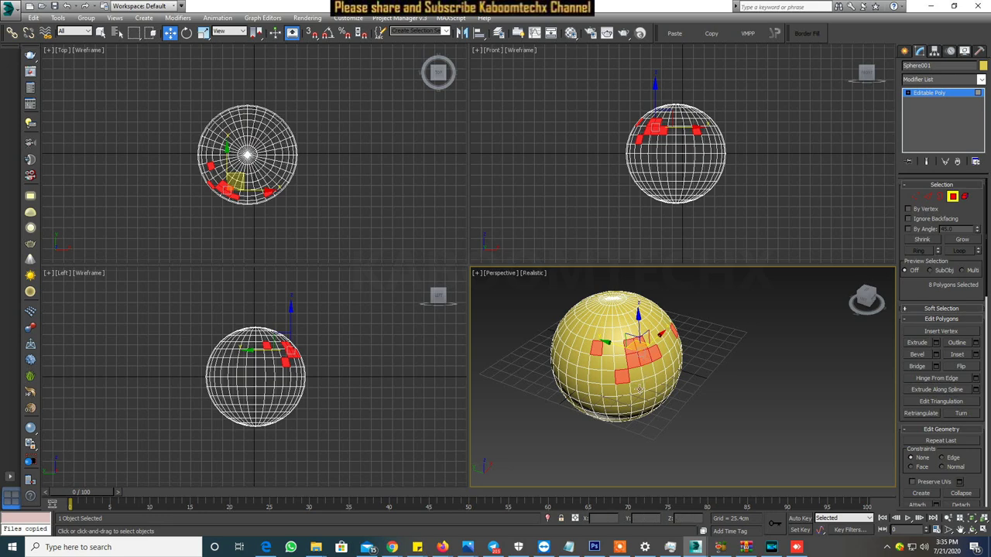
left_click(624, 364, "ctrl")
left_click(644, 375, "ctrl")
left_click(632, 374, "ctrl")
left_click(649, 342, "ctrl")
left_click(657, 352, "ctrl")
left_click(659, 365, "ctrl")
Step: Add a few more polygons, delete the 18-polygon selection, and return to the Editable Poly top level
middle_click_drag(725, 413, 671, 335, "alt")
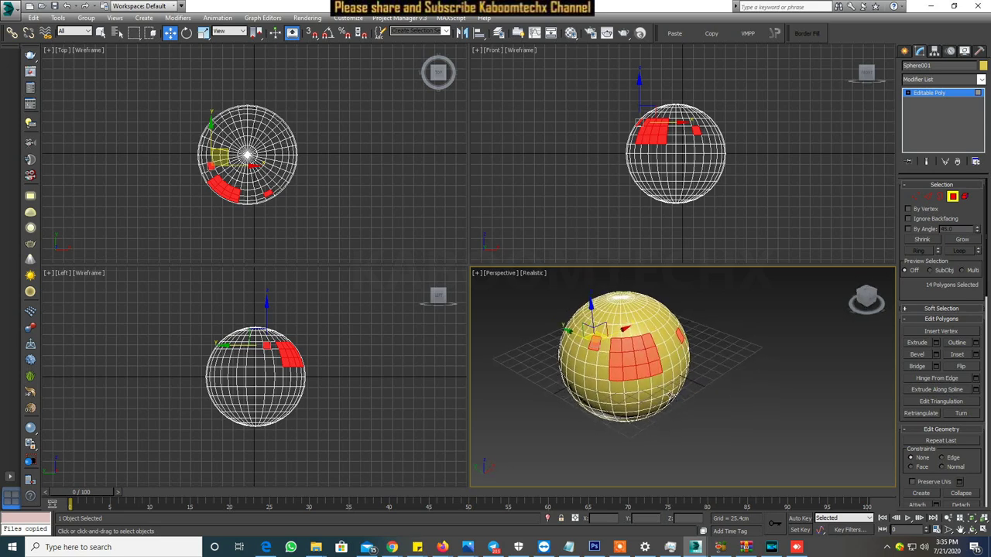
left_click(673, 335, "ctrl")
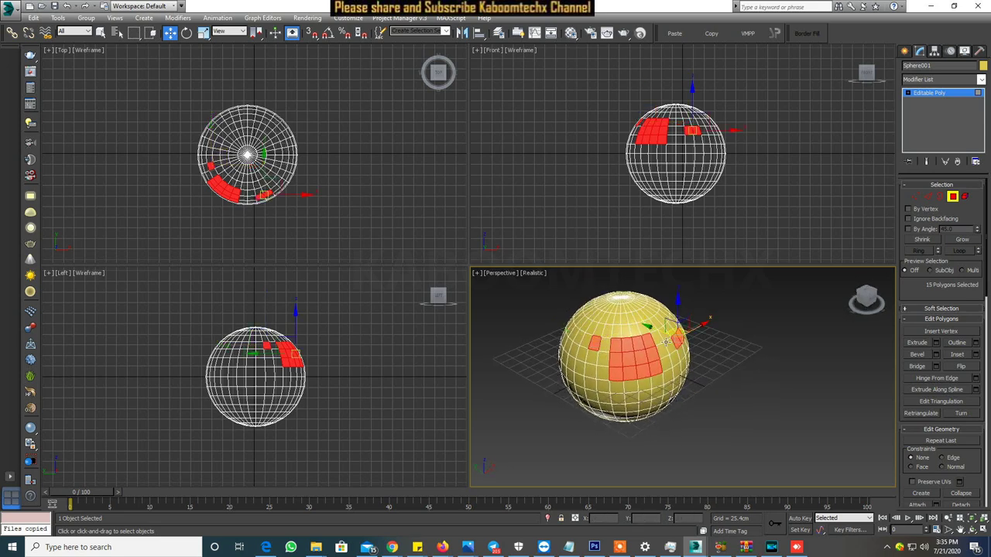
left_click(675, 344, "ctrl")
left_click(672, 343, "ctrl")
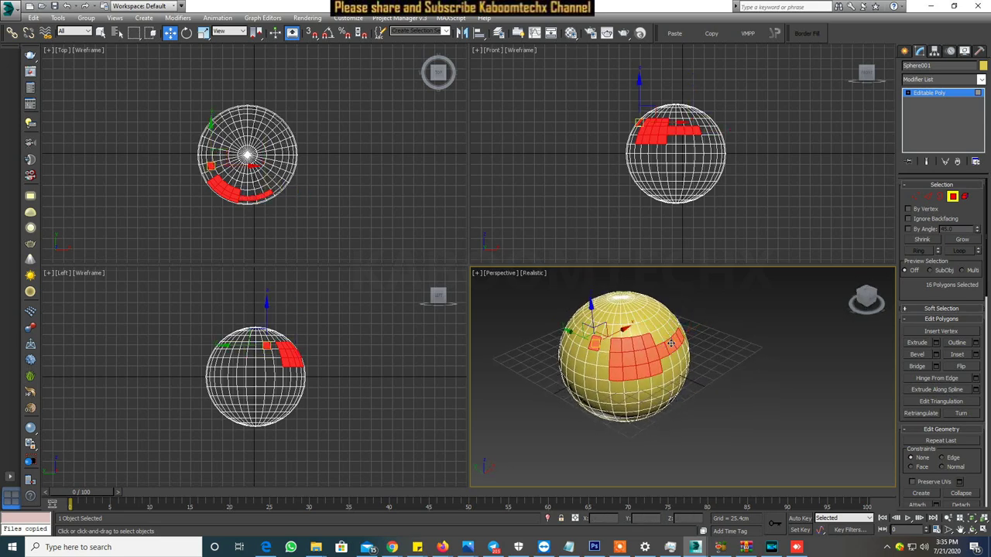
left_click(606, 346, "ctrl")
mouse_move(607, 346)
middle_mouse_down("alt")
mouse_move(670, 382)
mouse_move(716, 336)
mouse_move(635, 338)
mouse_move(674, 359)
mouse_move(704, 343)
middle_mouse_up("alt")
key("Delete")
scroll(717, 336, "up", 5)
left_click(931, 96)
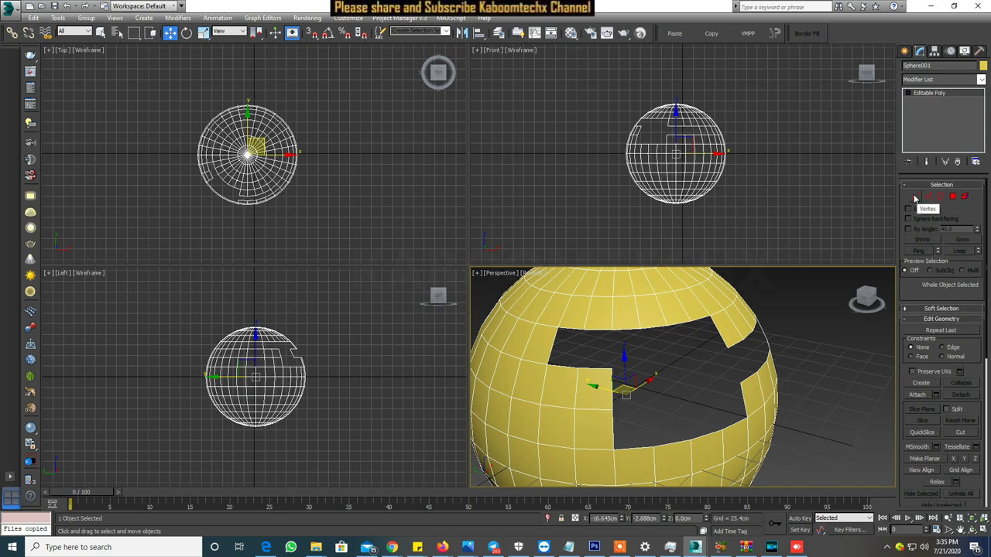
Step: Border Fill the hole between two selected border vertices, undo it, and switch to Polygon level
left_click(914, 195)
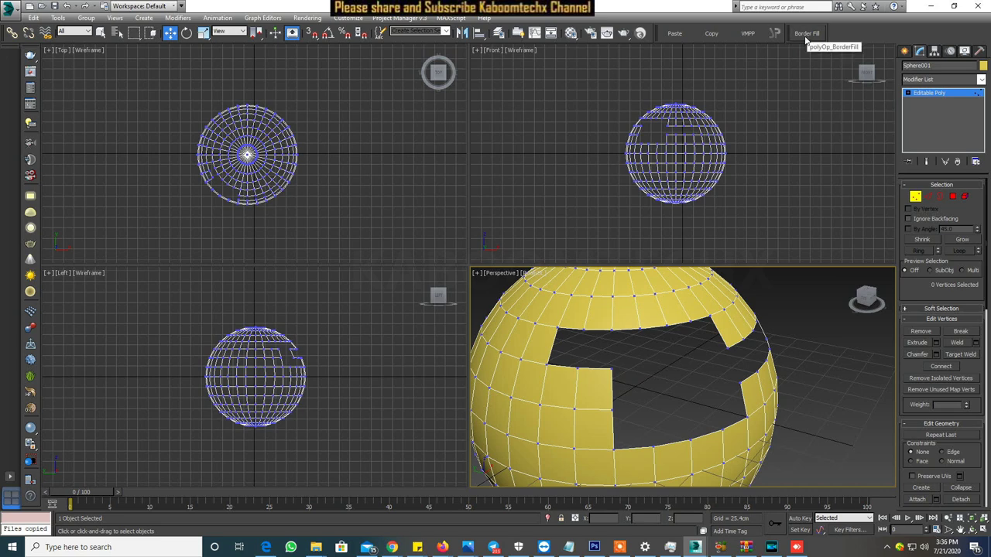
middle_click_drag(655, 372, 671, 268, "alt")
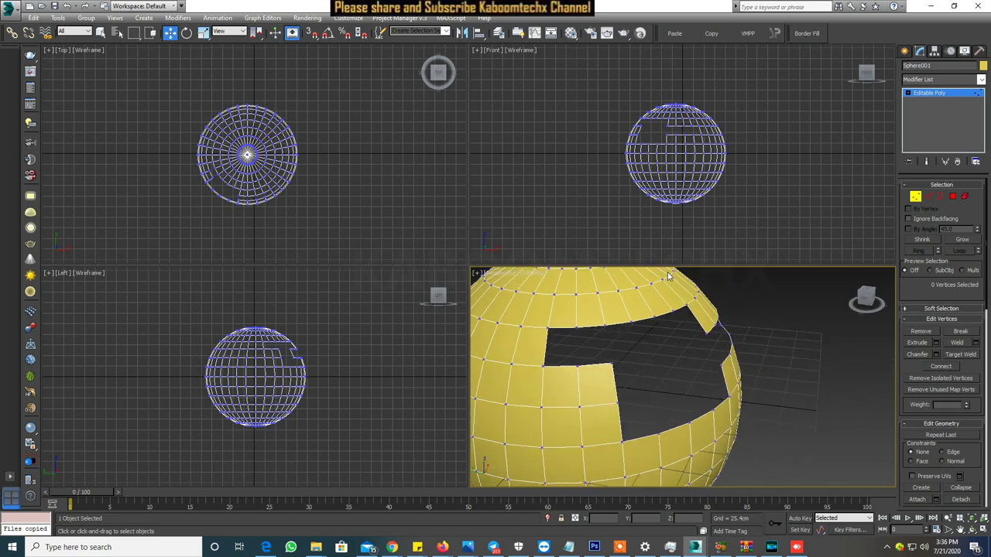
left_click(630, 321)
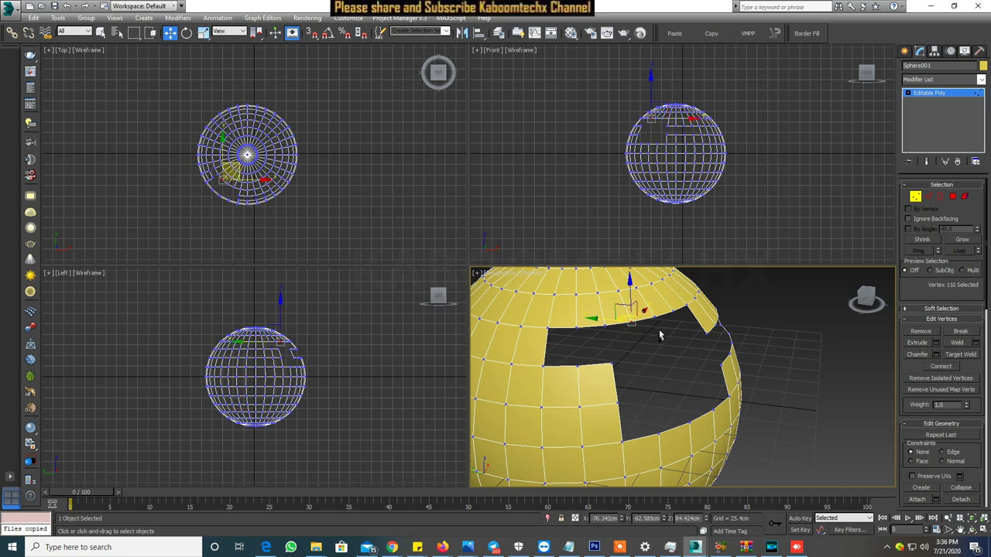
left_click(726, 397, "ctrl")
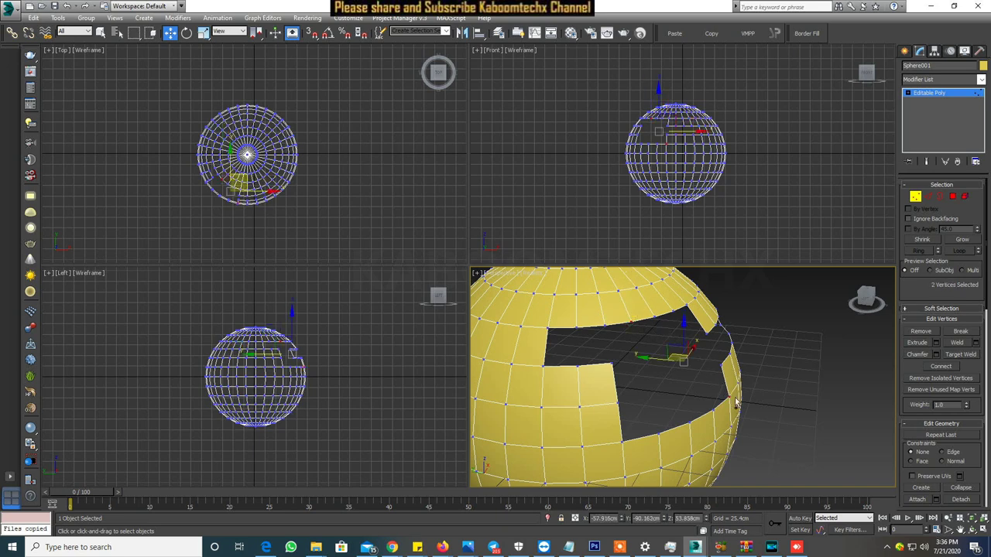
left_click(807, 32)
middle_click_drag(768, 340, 730, 336, "alt")
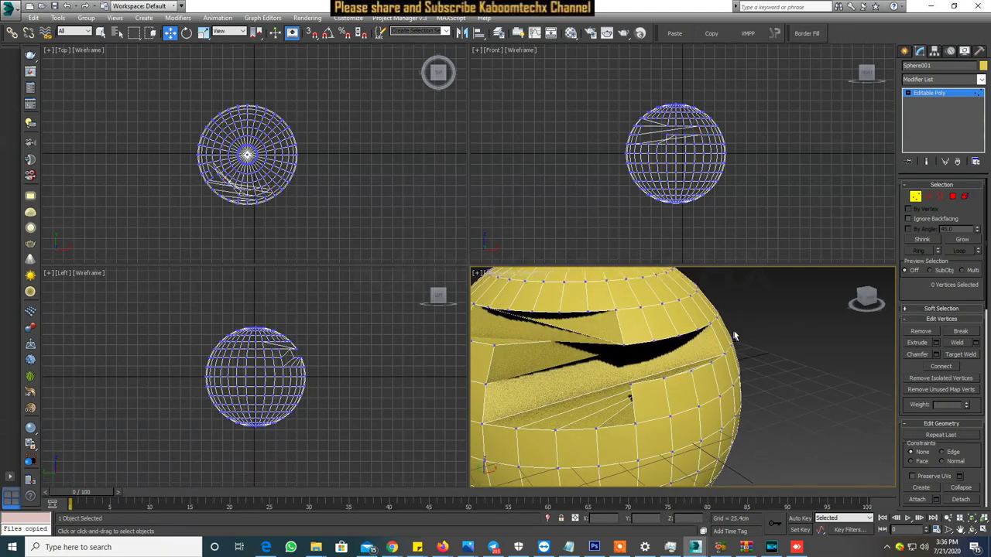
key("ctrl+z")
middle_click_drag(536, 332, 575, 343)
scroll(597, 343, "up", 2)
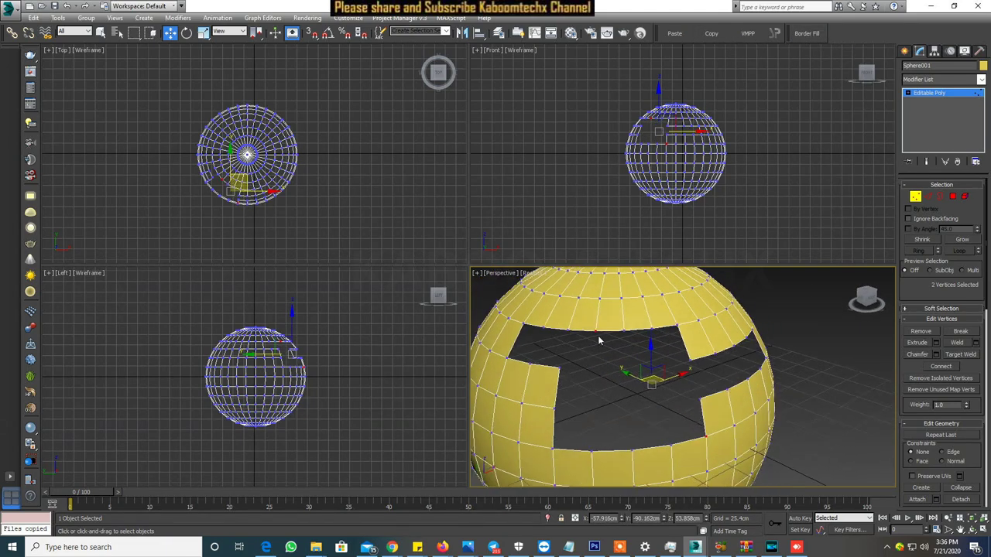
key("4")
scroll(724, 357, "up", 3)
middle_click_drag(761, 382, 708, 380, "alt")
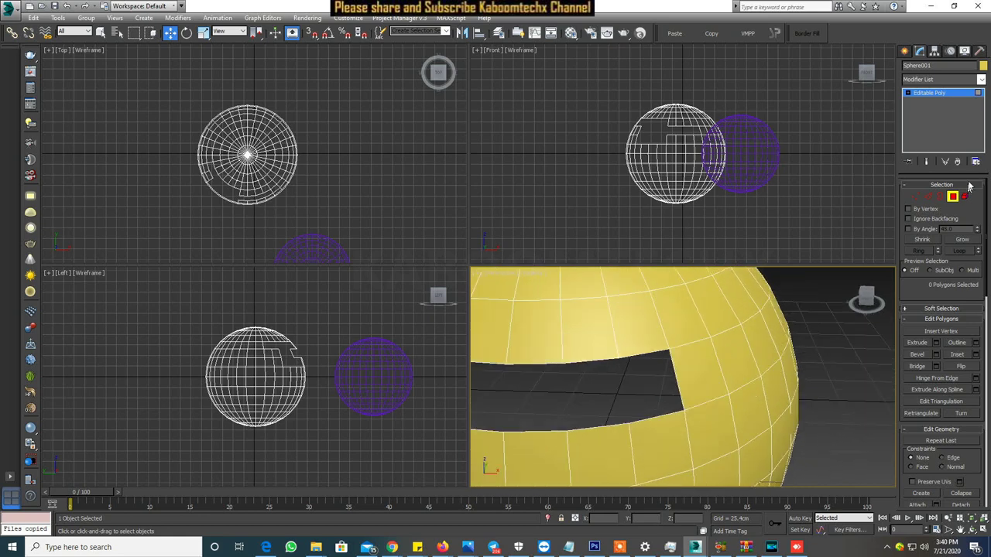
Step: Fill the rectangular hole with Border Fill between two opposite corner vertices
left_click(917, 196)
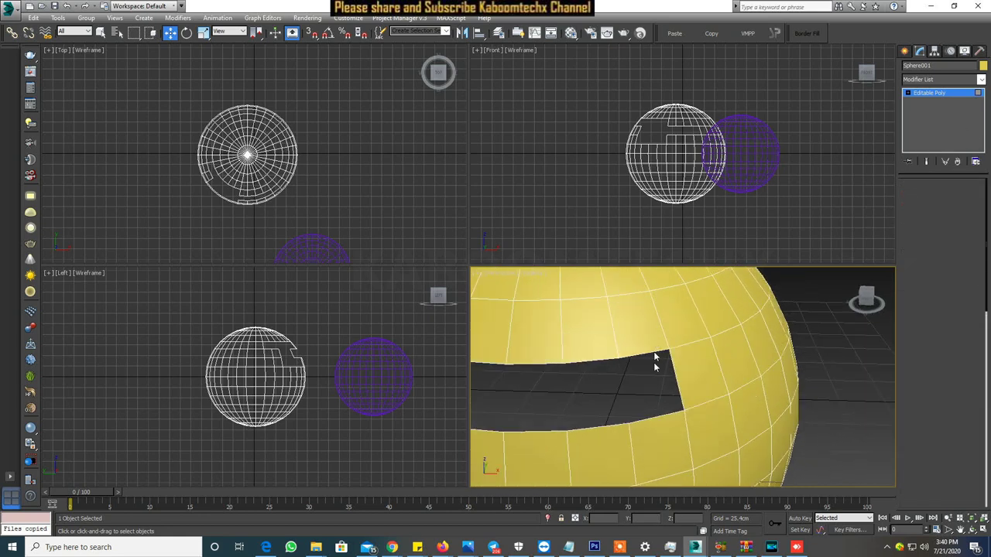
left_click(803, 34)
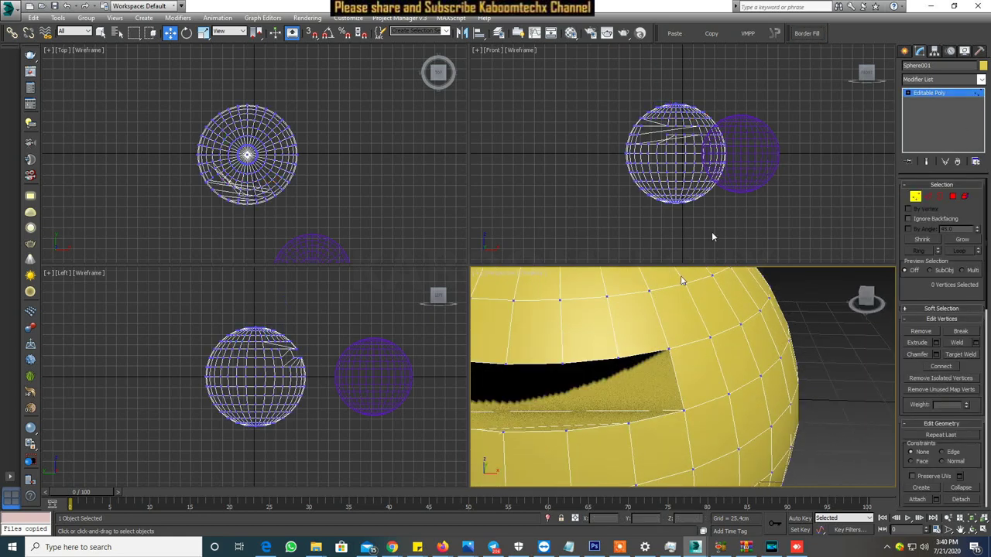
key("ctrl+z")
left_click(669, 351)
left_click(683, 413, "ctrl")
left_click(809, 33)
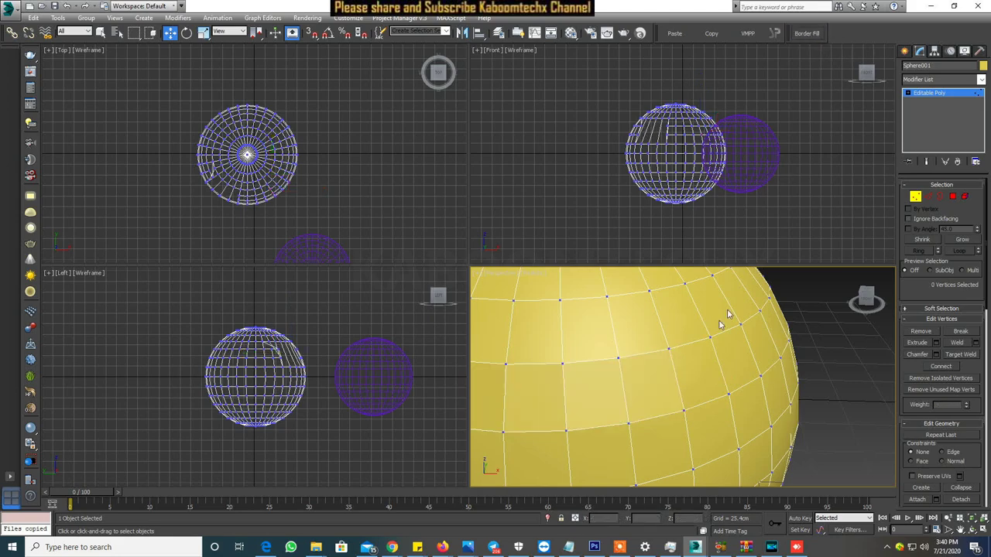
scroll(688, 352, "down", 3)
key("ctrl+z")
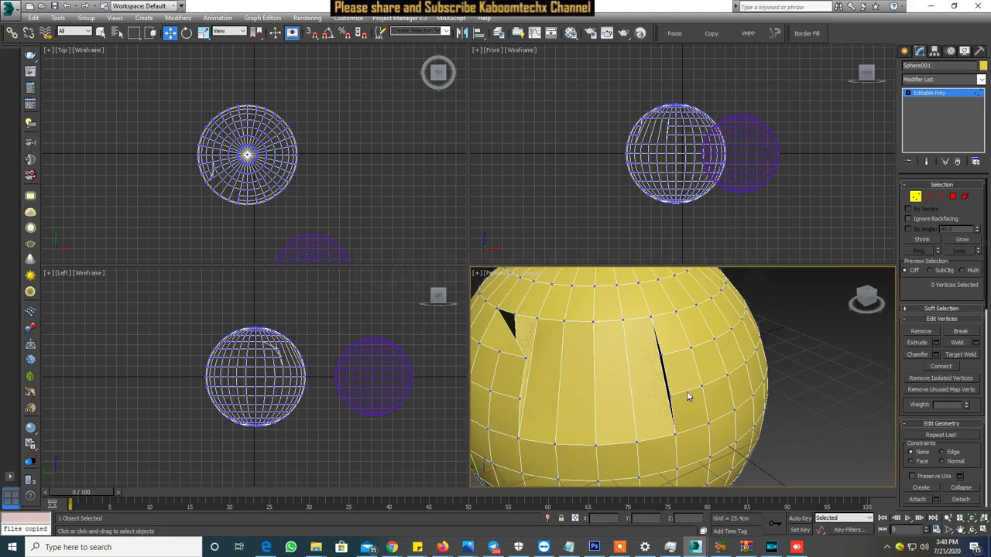
middle_click_drag(648, 394, 650, 368, "alt")
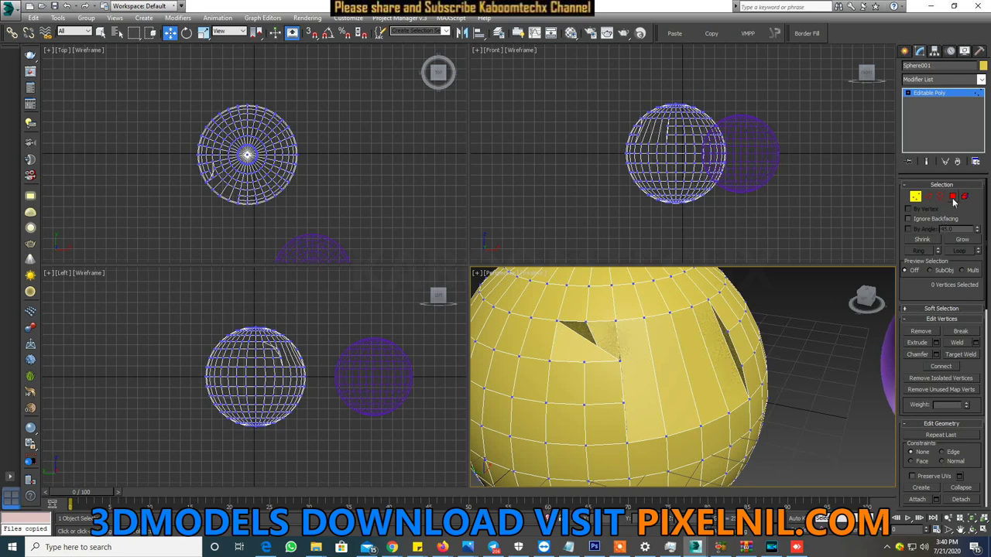
Step: In Polygon mode, select seven faces across the patched area
left_click(952, 196)
left_click(735, 337)
left_click(704, 358)
left_click(696, 364, "ctrl")
left_click(642, 371, "ctrl")
left_click(608, 340, "ctrl")
left_click(581, 353, "ctrl")
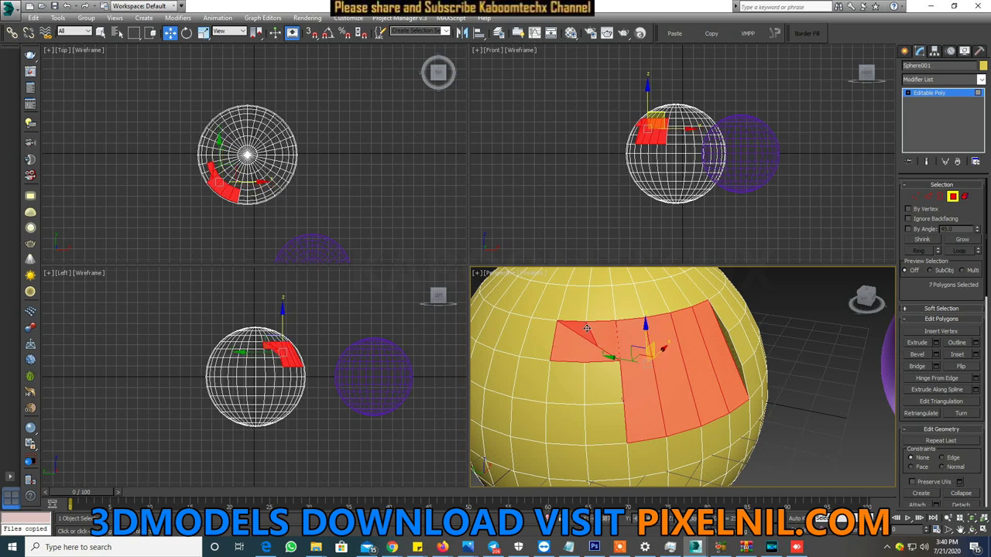
Step: Delete the seven patched polygons to reopen the notched hole, then pick a border vertex
key("Delete")
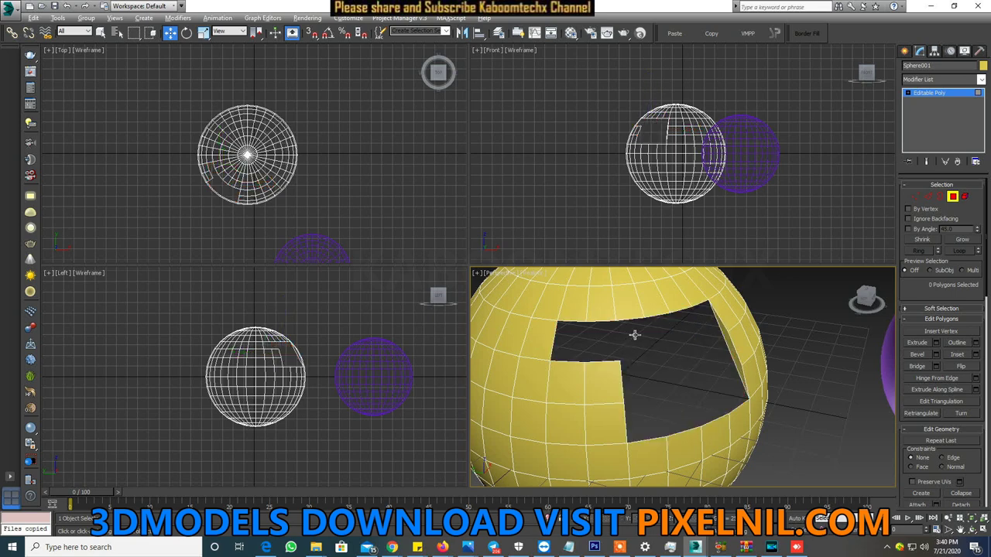
left_click(733, 347)
left_click(734, 348, "alt")
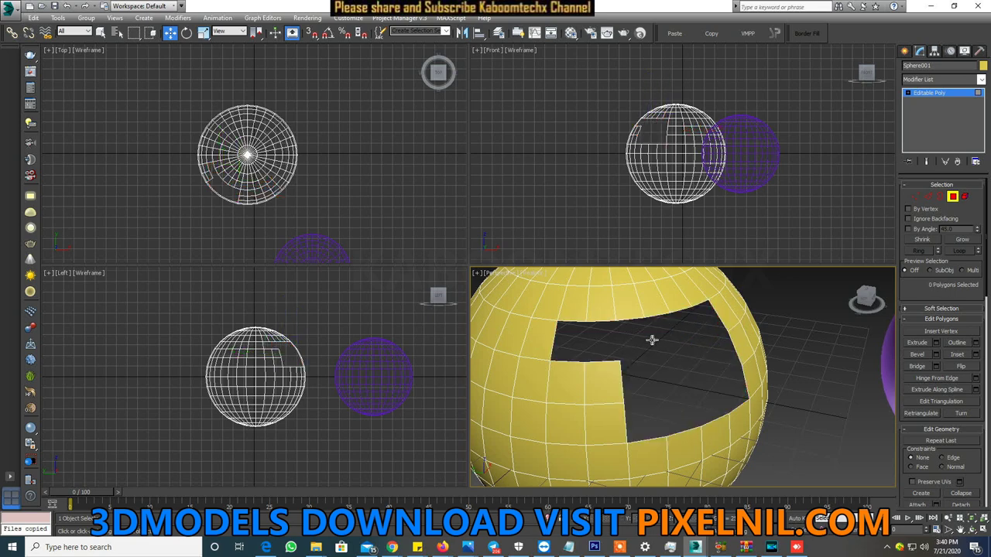
middle_click_drag(669, 341, 672, 342, "alt")
left_click(915, 197)
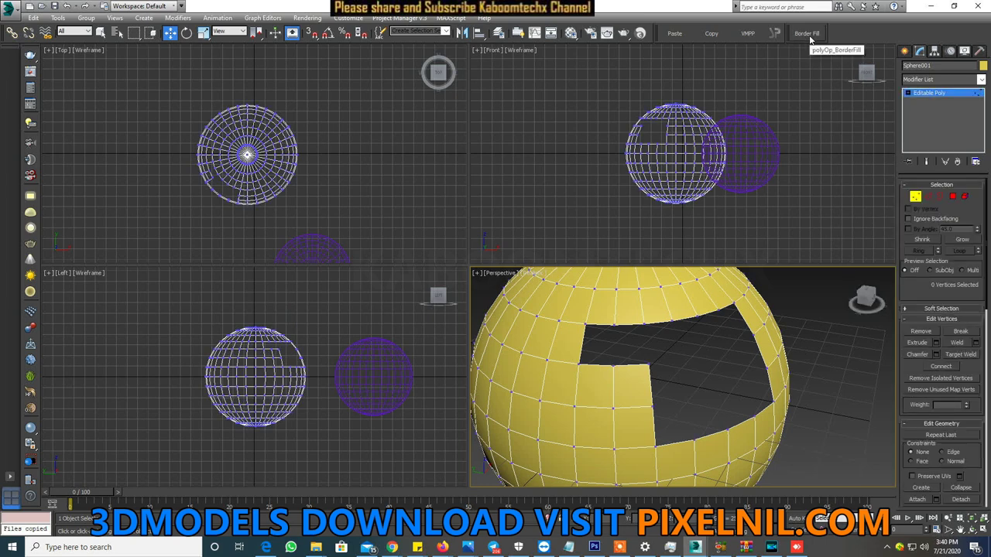
left_click(586, 325)
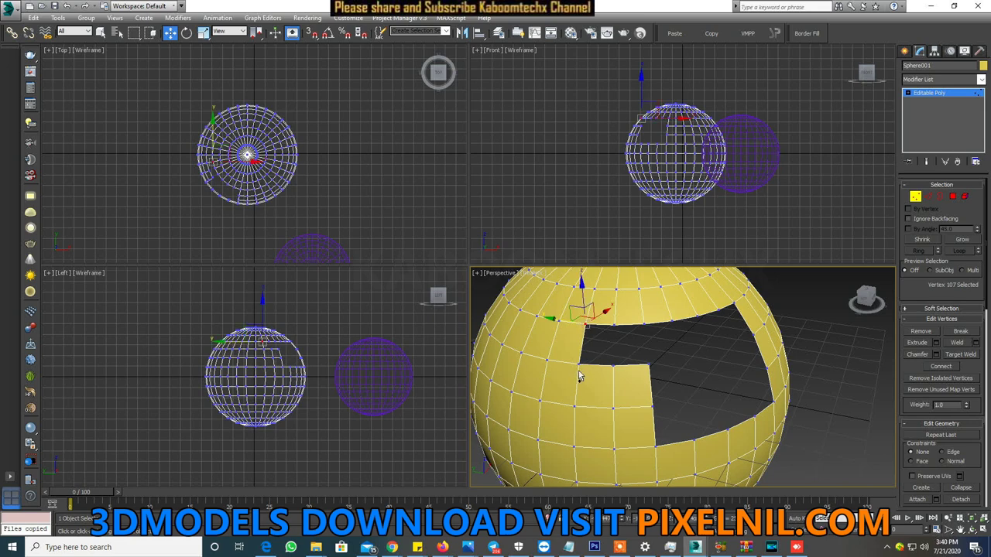
Step: Fill the hole with Border Fill from two selected border vertices
left_click(577, 364, "ctrl")
left_click(816, 34)
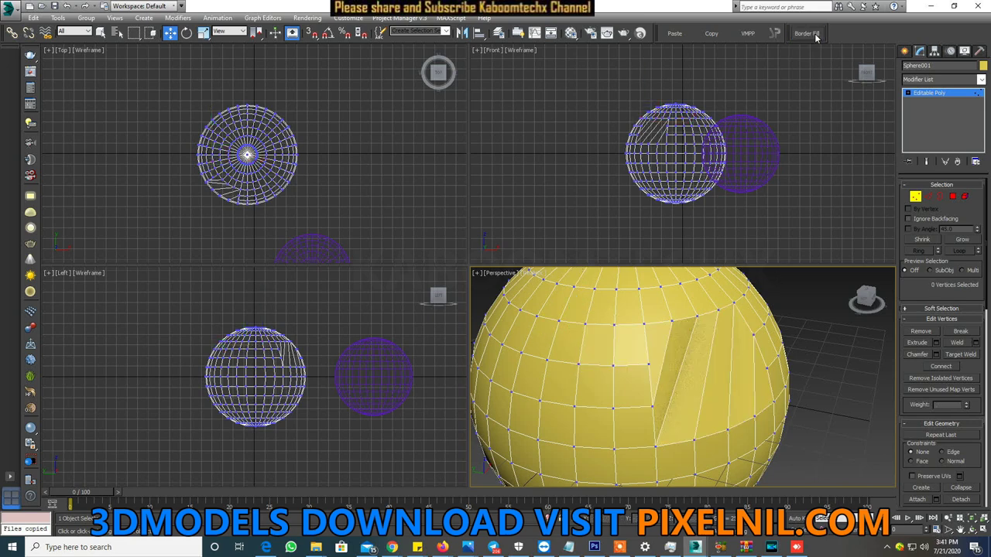
middle_click_drag(750, 372, 544, 354, "alt")
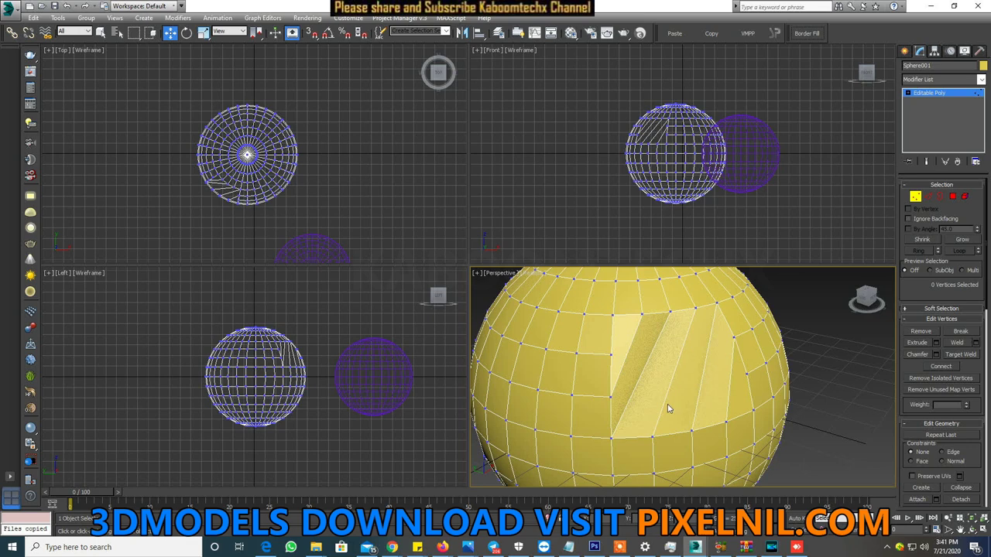
Step: Select faces of the new Border Fill patch at Polygon level
left_click(952, 196)
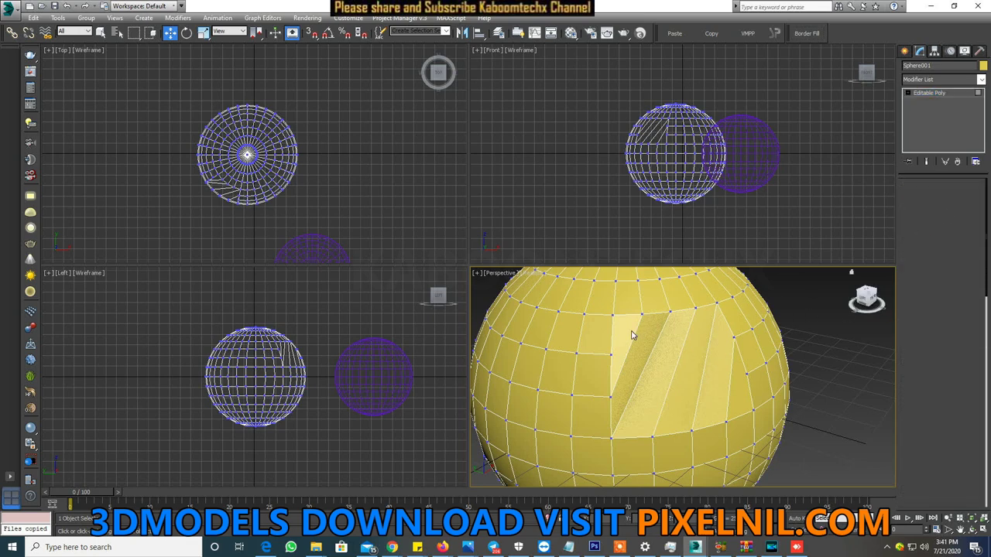
key("4")
left_click(633, 331)
left_click(658, 345, "ctrl")
left_click(658, 366, "ctrl")
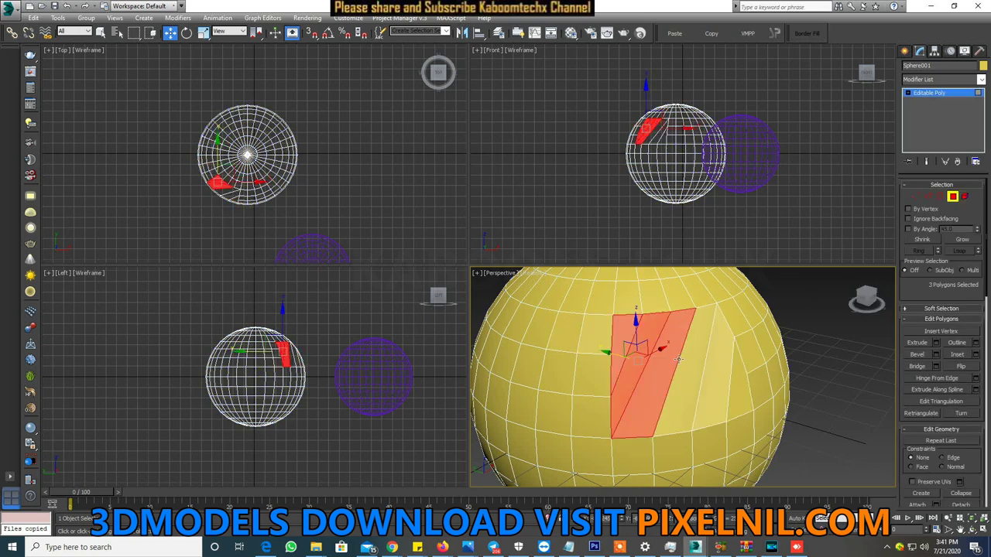
Step: Delete the six selected patch polygons from Sphere001
left_click(689, 363, "ctrl")
left_click(708, 369, "ctrl")
left_click(734, 379, "ctrl")
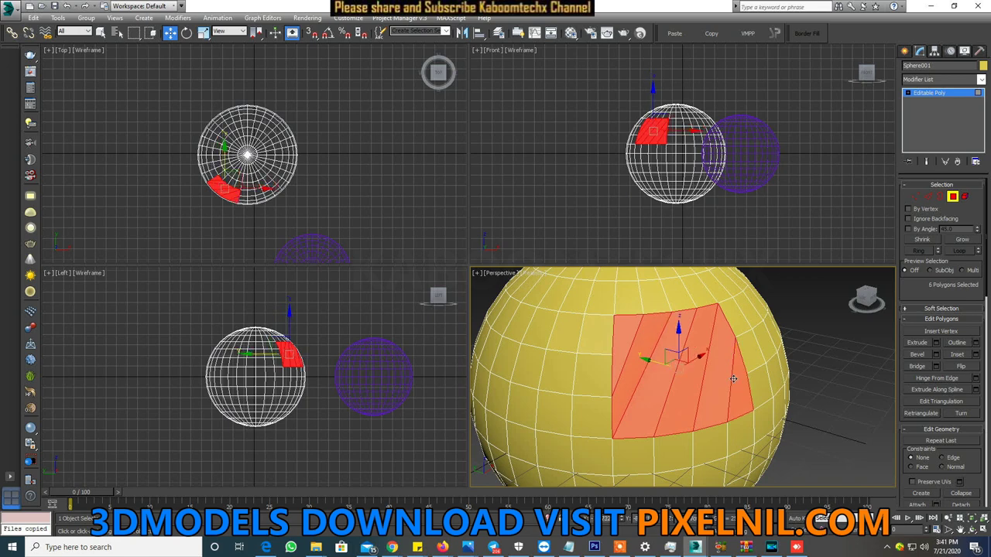
key("Delete")
Step: Orbit to inspect the reopened hole, minimise the browser page, and return to 3ds Max
middle_click_drag(715, 366, 734, 364, "alt")
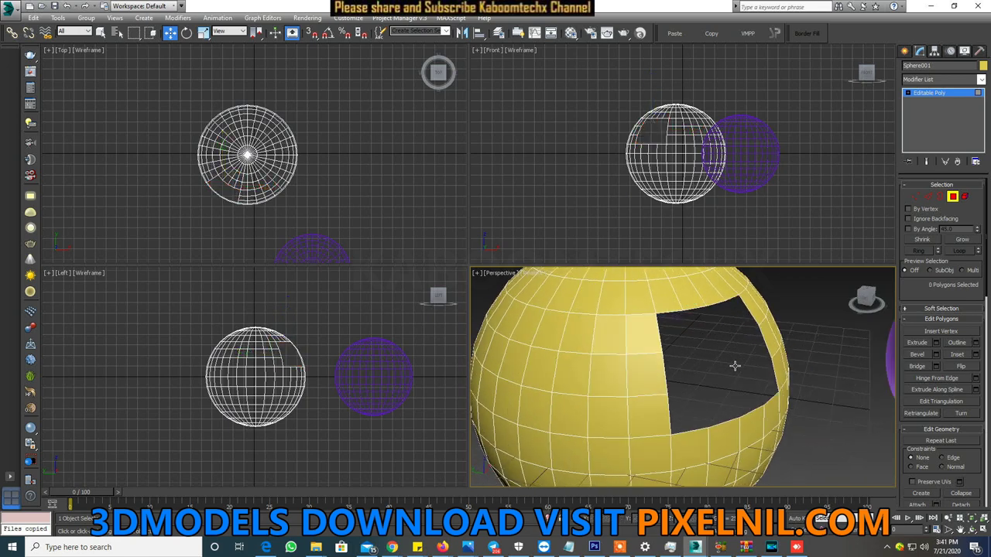
scroll(720, 349, "up", 4)
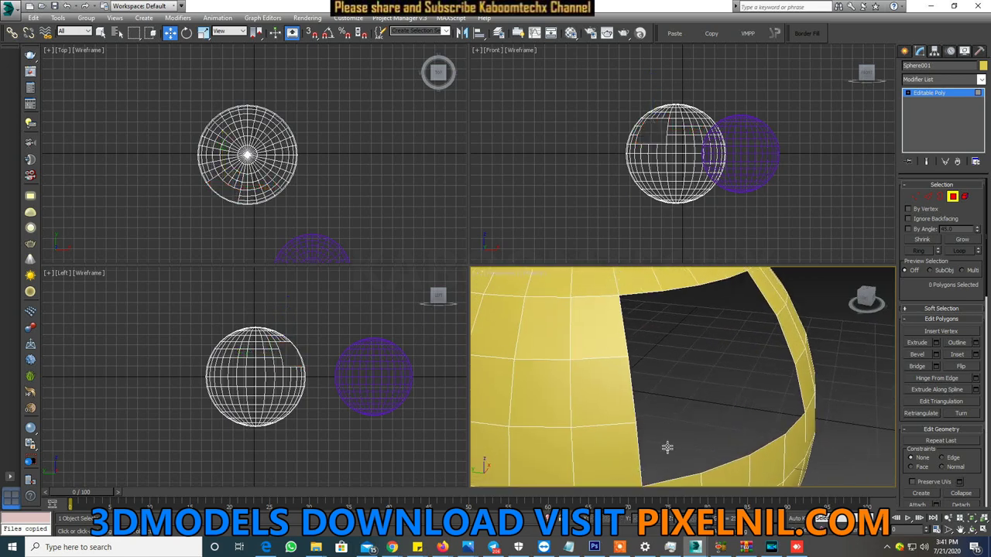
scroll(658, 426, "down", 3)
middle_click_drag(649, 404, 636, 416, "alt")
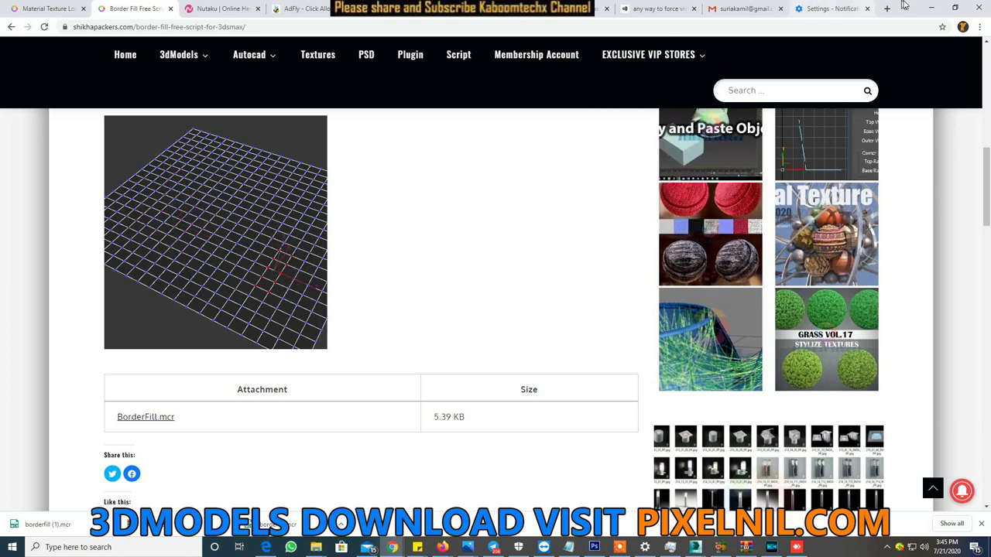
left_click(936, 9)
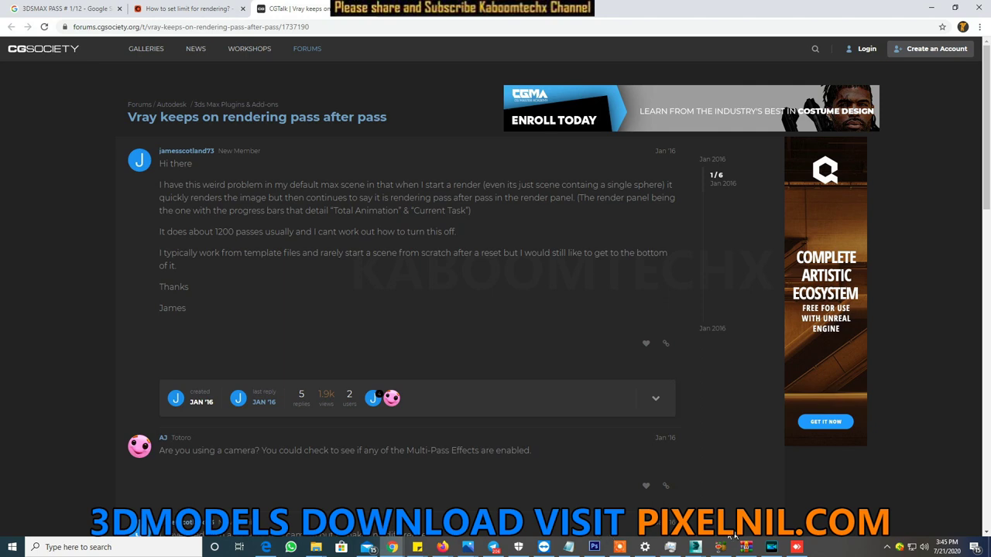
mouse_move(720, 547)
left_click(736, 497)
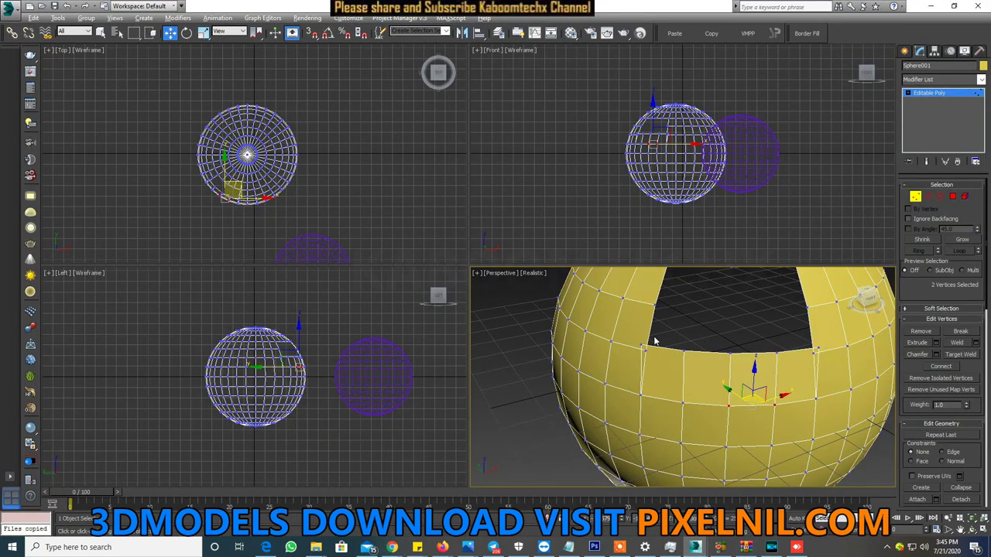
Step: Delete faces below the hole to enlarge it and maximise the Perspective view
middle_click_drag(654, 341, 695, 343, "alt")
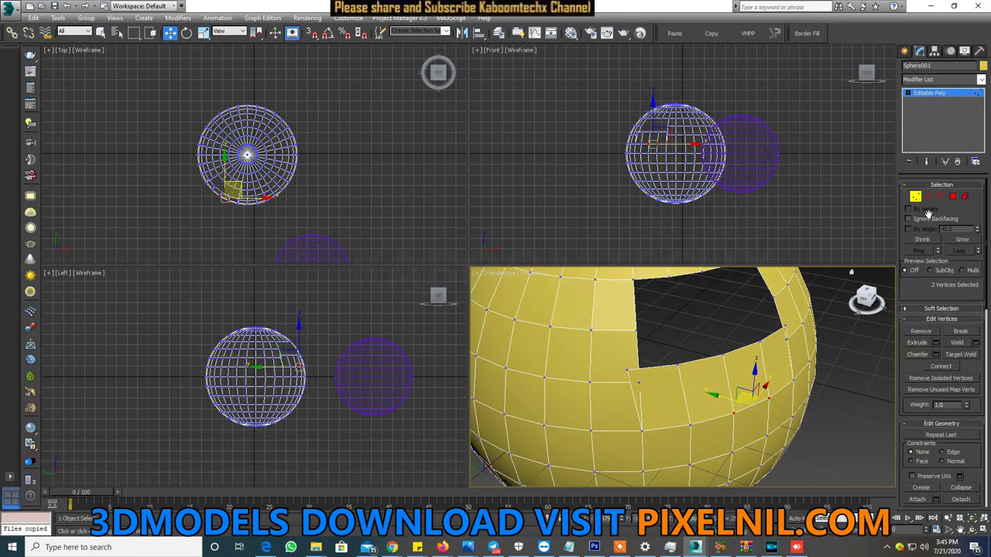
key("Delete")
middle_click_drag(726, 391, 572, 346, "alt")
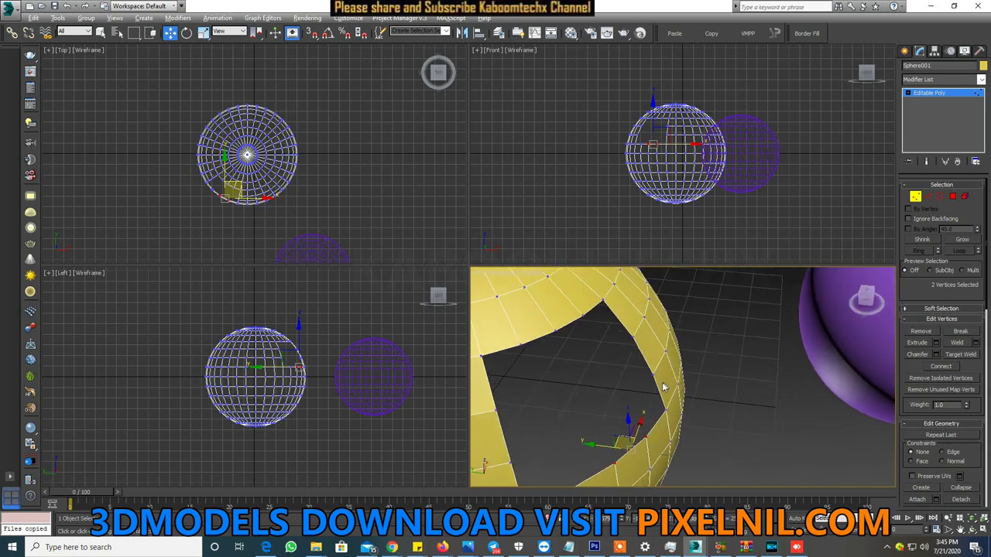
key("alt+w")
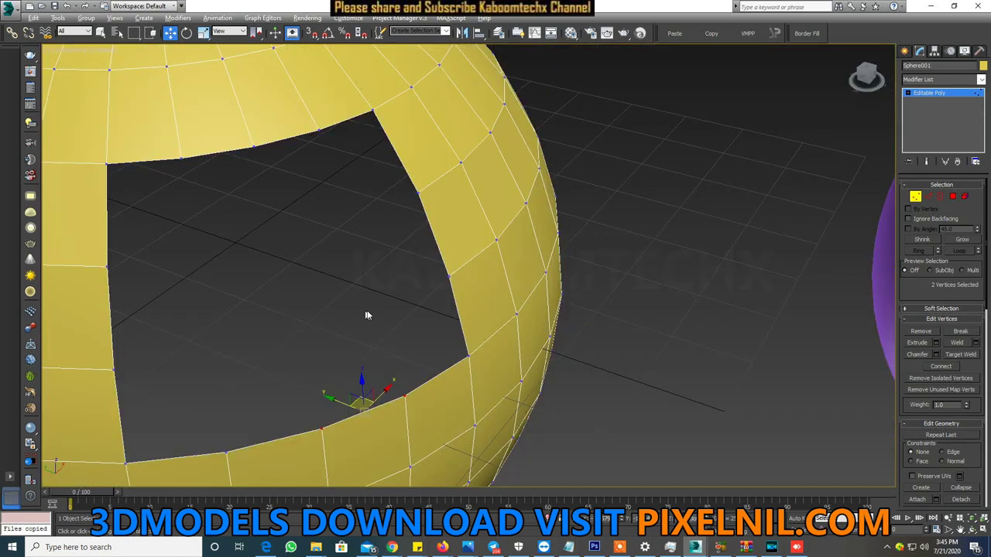
middle_click_drag(367, 317, 552, 220, "alt")
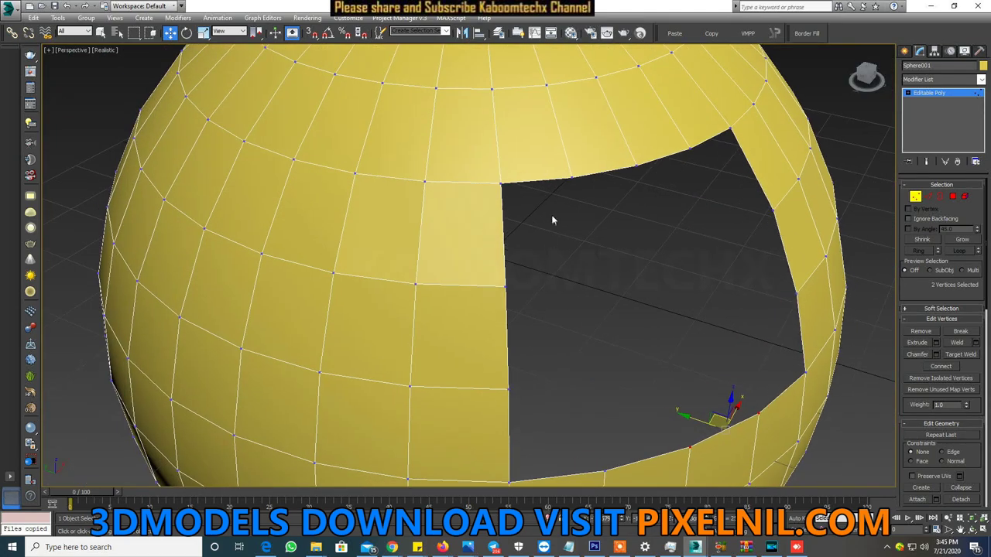
Step: Fill the enlarged hole with Border Fill from its two upper corner vertices
left_click(501, 183)
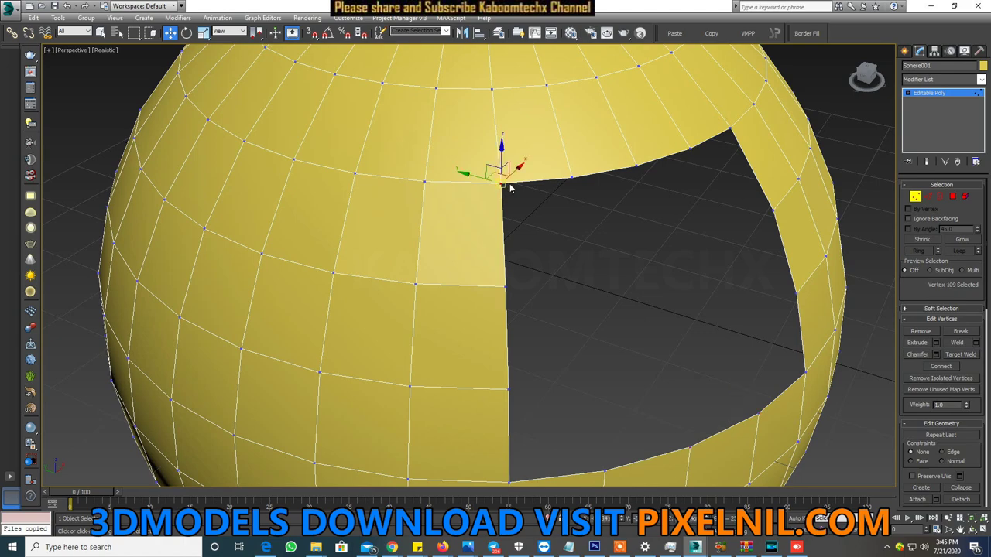
left_click(730, 126, "ctrl")
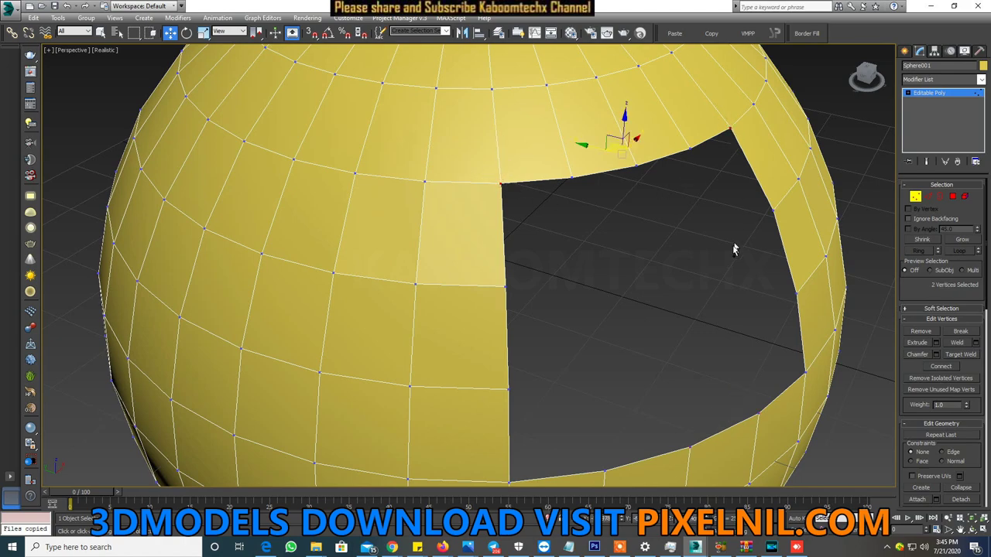
scroll(736, 265, "down", 3)
scroll(736, 265, "down", 4)
mouse_move(736, 264)
middle_mouse_down("alt")
mouse_move(696, 253)
mouse_move(689, 305)
middle_mouse_up("alt")
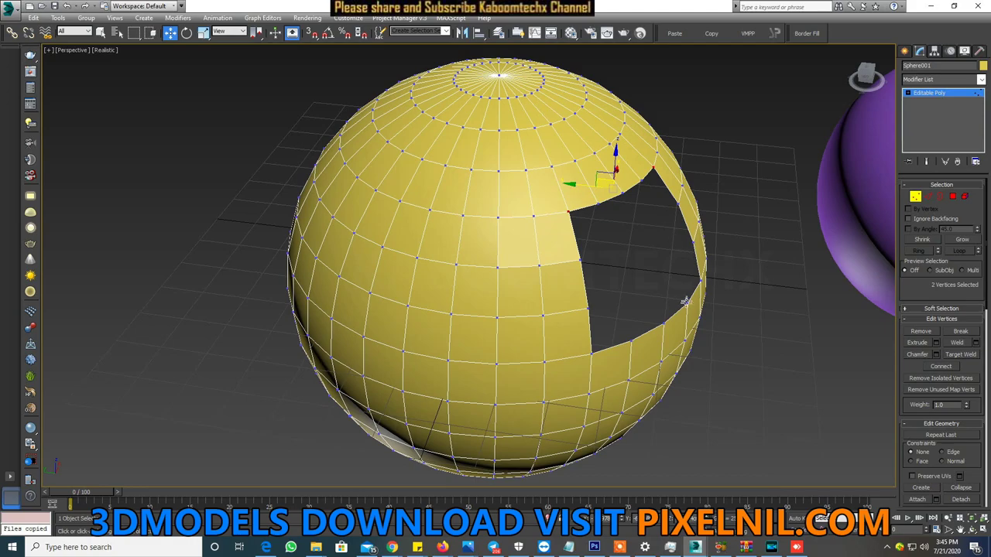
left_click(806, 33)
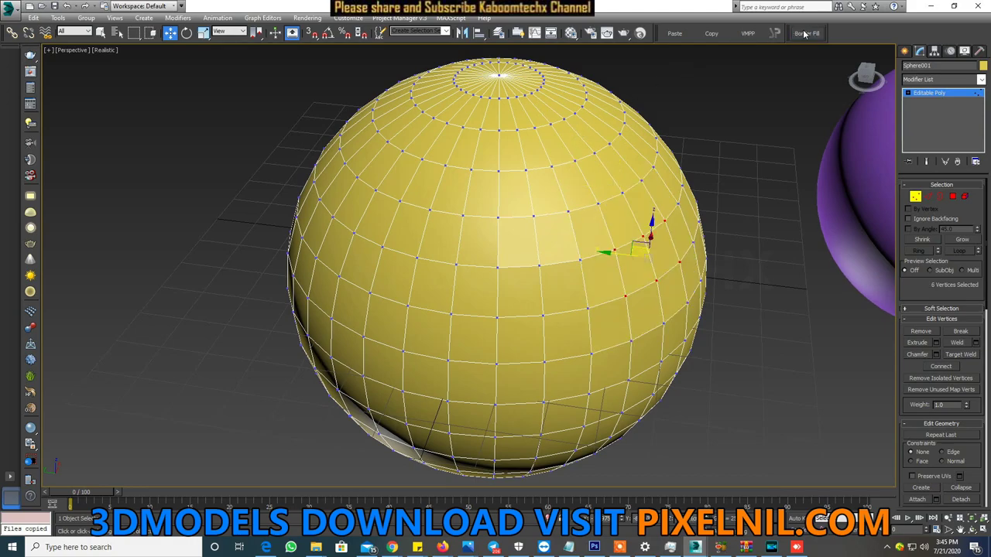
mouse_move(744, 251)
middle_mouse_down("alt")
mouse_move(676, 262)
mouse_move(613, 256)
mouse_move(737, 254)
mouse_move(675, 262)
middle_mouse_up("alt")
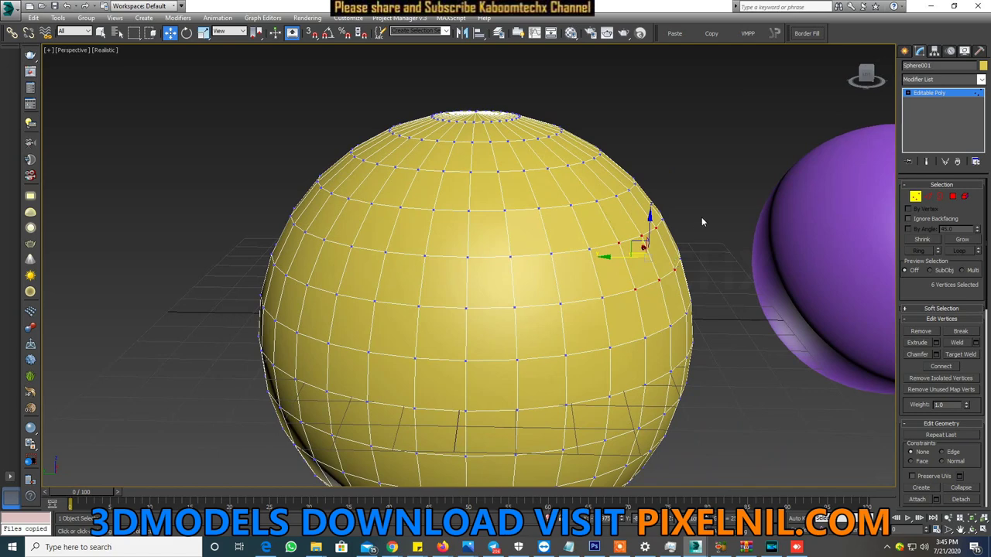
mouse_move(702, 248)
middle_mouse_down("alt")
mouse_move(664, 261)
mouse_move(567, 219)
middle_mouse_up("alt")
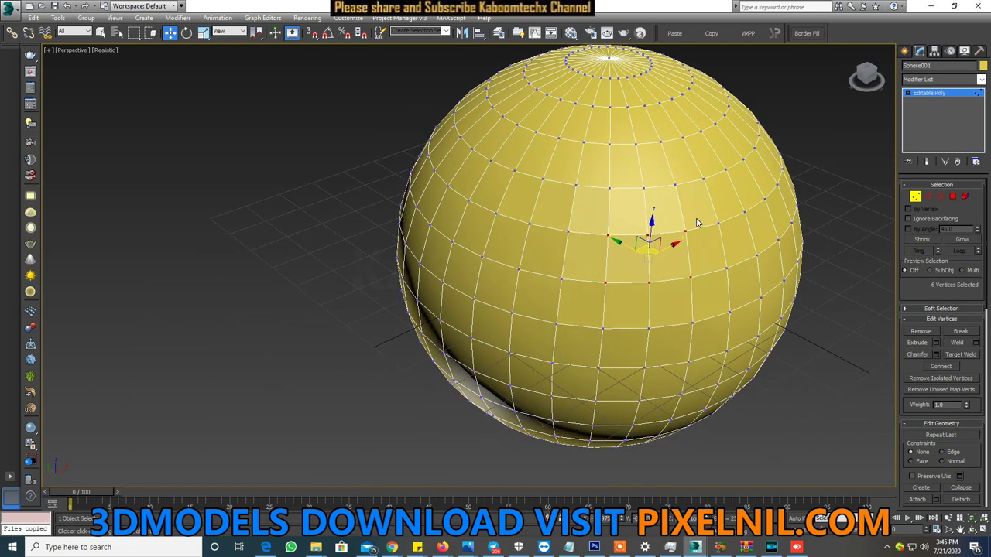
mouse_move(751, 246)
middle_mouse_down("alt")
mouse_move(631, 209)
mouse_move(670, 194)
mouse_move(649, 216)
mouse_move(596, 223)
middle_mouse_up("alt")
scroll(649, 215, "down", 5)
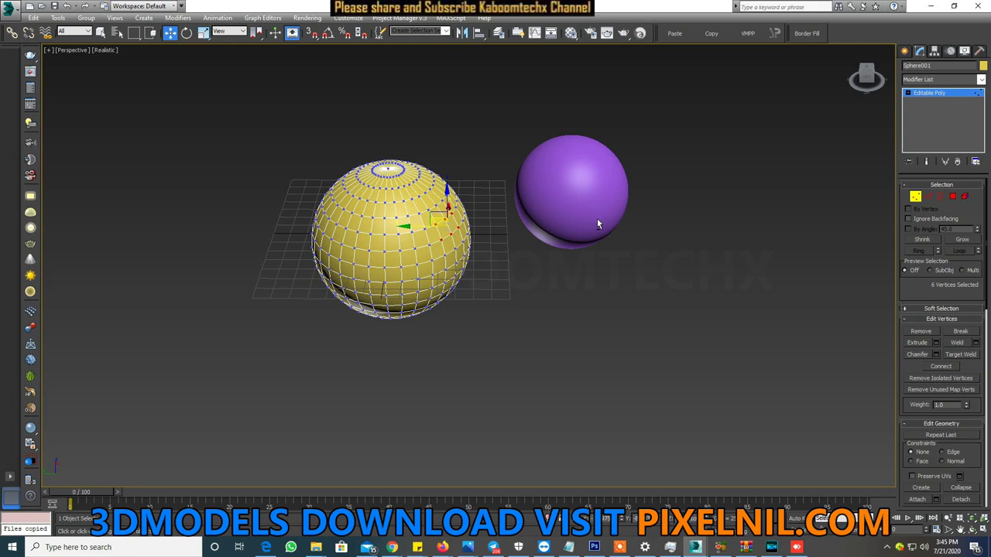
Step: Select a block of faces on the yellow sphere's side at Polygon level
middle_click_drag(505, 246, 448, 215, "alt")
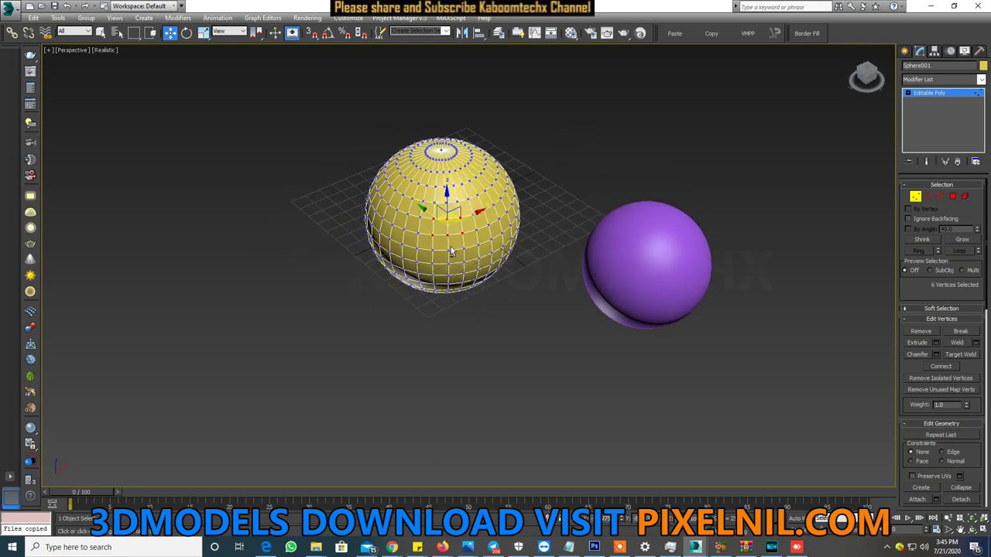
middle_click_drag(493, 288, 745, 225, "alt")
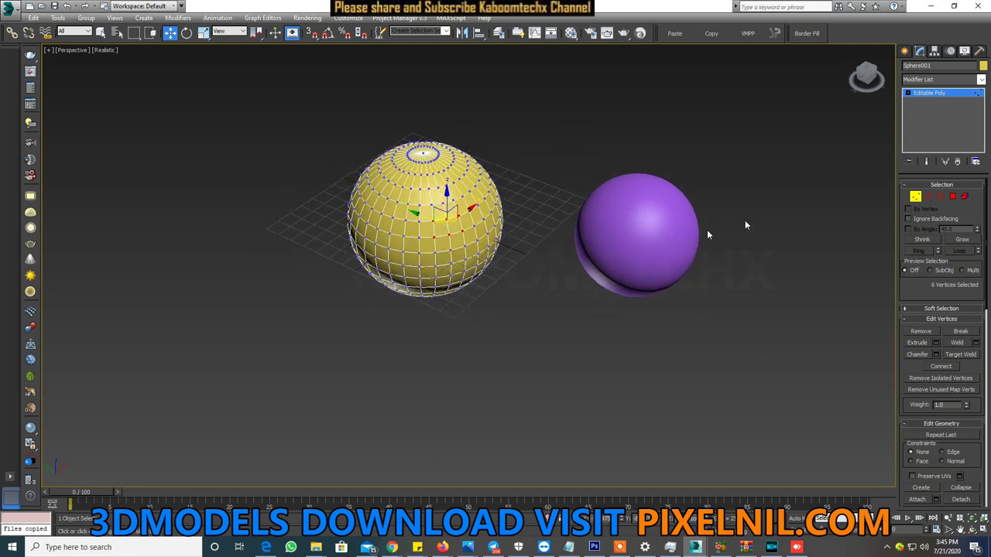
left_click(952, 196)
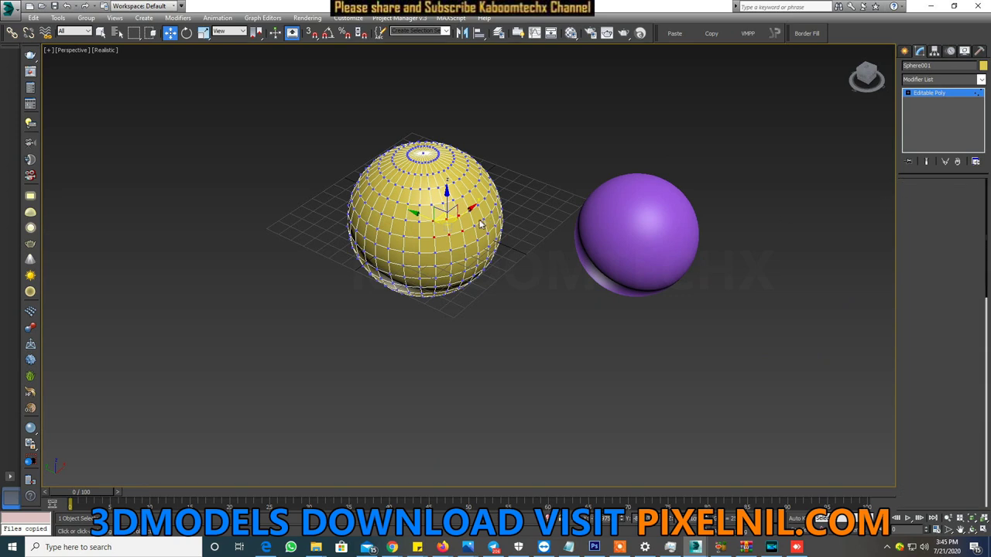
left_click_drag(414, 190, 474, 250)
middle_click_drag(474, 252, 478, 254, "alt")
left_click(466, 244, "ctrl")
left_click(453, 246, "ctrl")
left_click(440, 250, "ctrl")
left_click(436, 261, "ctrl")
left_click(472, 247, "ctrl")
left_click(474, 248, "ctrl")
left_click(474, 255, "ctrl")
left_click(455, 261, "ctrl")
left_click(437, 264, "ctrl")
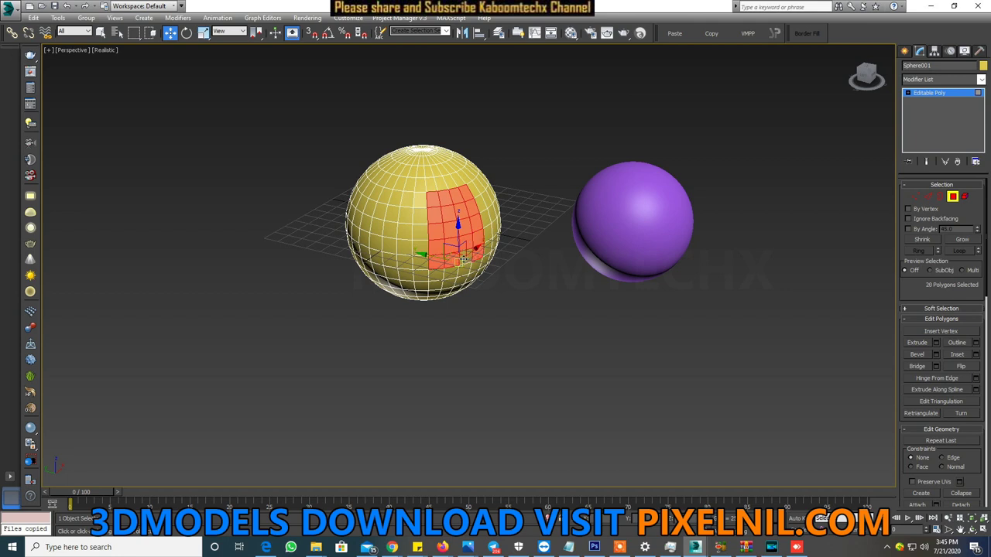
Step: Extend the selection downward to 33 polygons and delete them
middle_click_drag(439, 278, 462, 257, "alt")
scroll(462, 257, "up", 3)
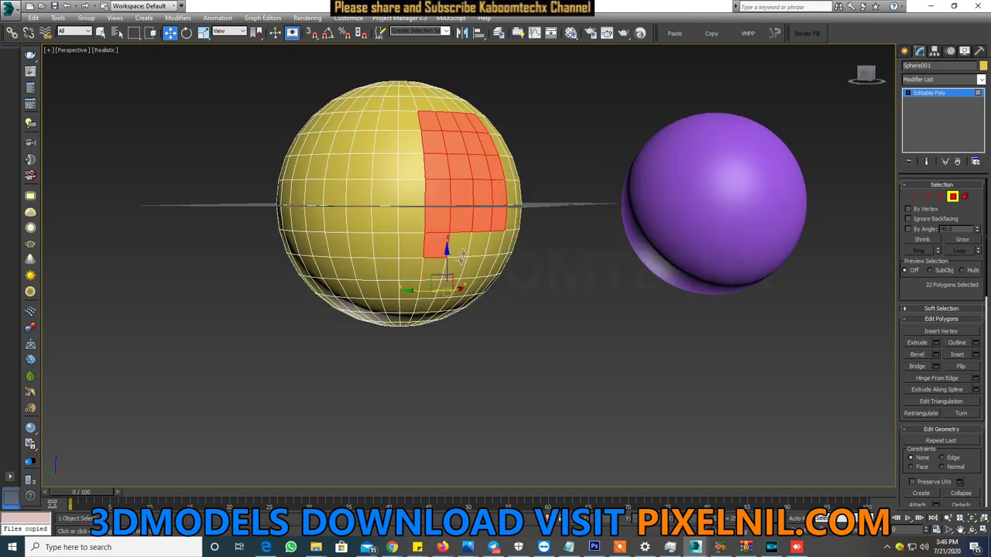
left_click(462, 243, "ctrl")
left_click(486, 270, "ctrl")
left_click(431, 269, "ctrl")
left_click(446, 292, "ctrl")
left_click(427, 291, "ctrl")
left_click(446, 287, "ctrl")
left_click(480, 288, "ctrl")
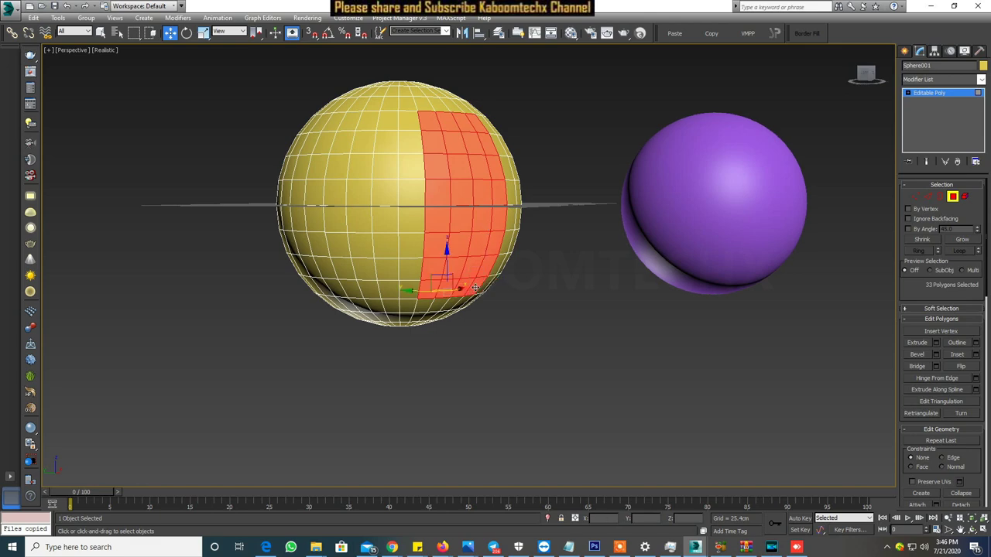
key("Delete")
Step: Orbit around Sphere001 to inspect the tall hole from above and below
mouse_move(532, 236)
middle_mouse_down("alt")
mouse_move(389, 226)
mouse_move(403, 112)
middle_mouse_up("alt")
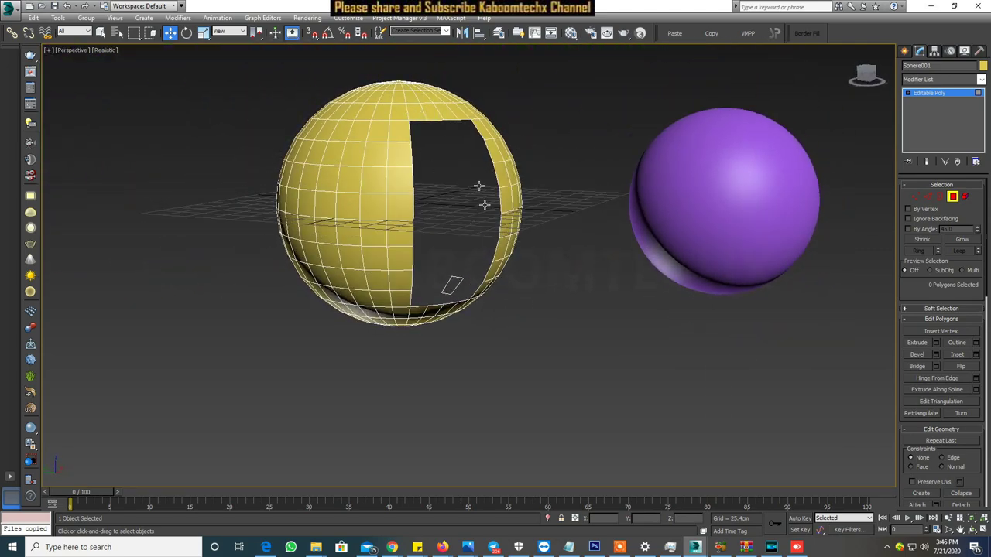
middle_click_drag(479, 189, 317, 208, "alt")
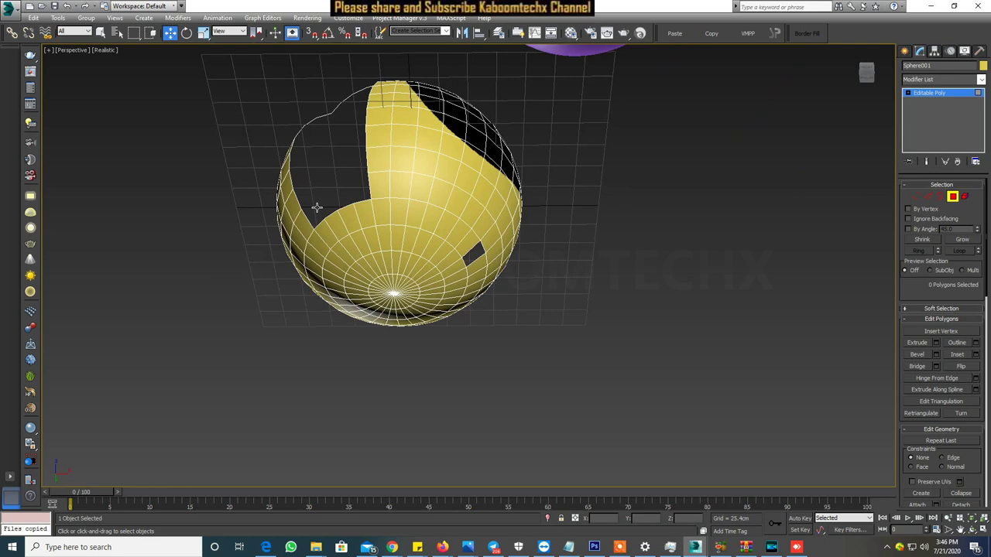
mouse_move(486, 254)
middle_mouse_down("alt")
mouse_move(440, 261)
mouse_move(451, 217)
middle_mouse_up("alt")
scroll(465, 209, "up", 3)
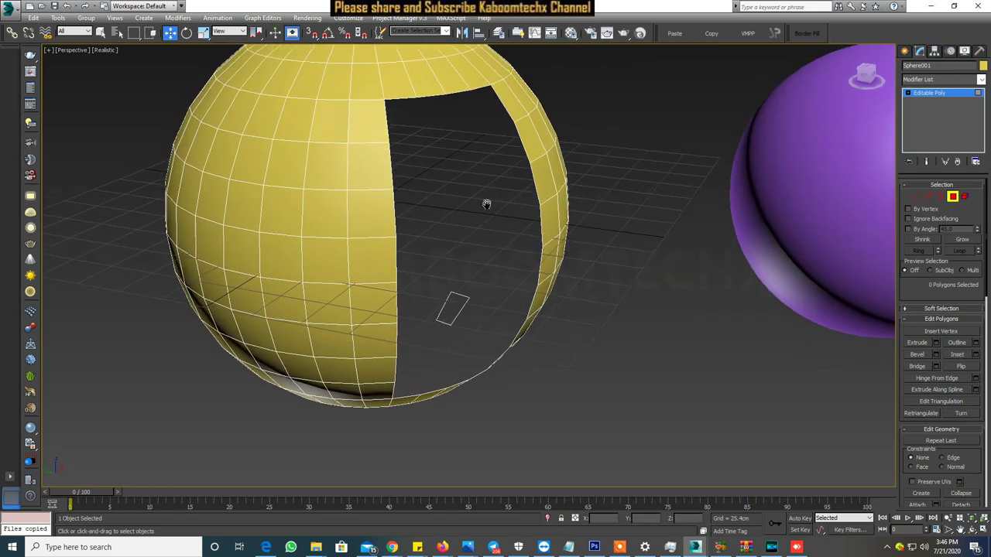
scroll(485, 202, "up", 2)
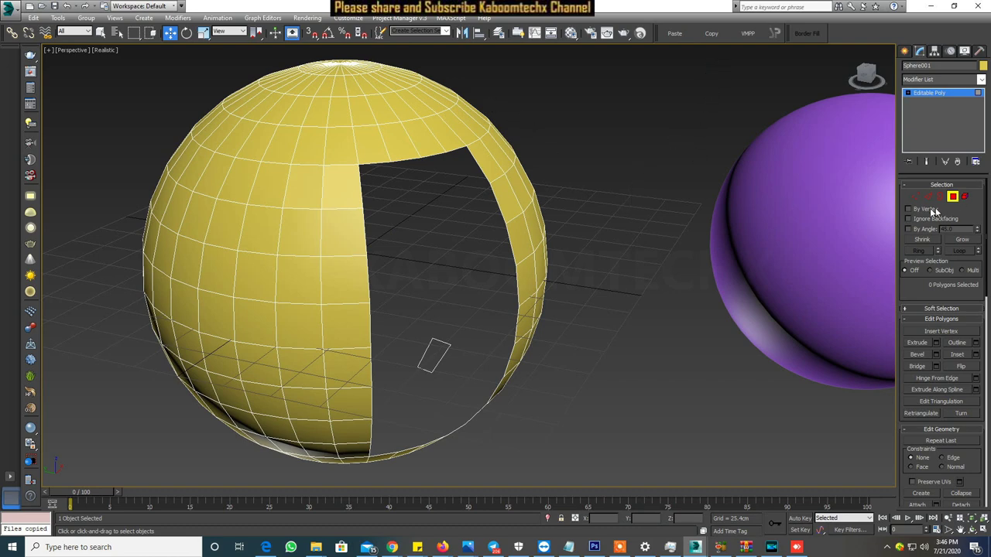
Step: Select the hole's two top corner vertices at Vertex level
left_click(914, 197)
left_click(357, 163)
left_click(465, 147, "ctrl")
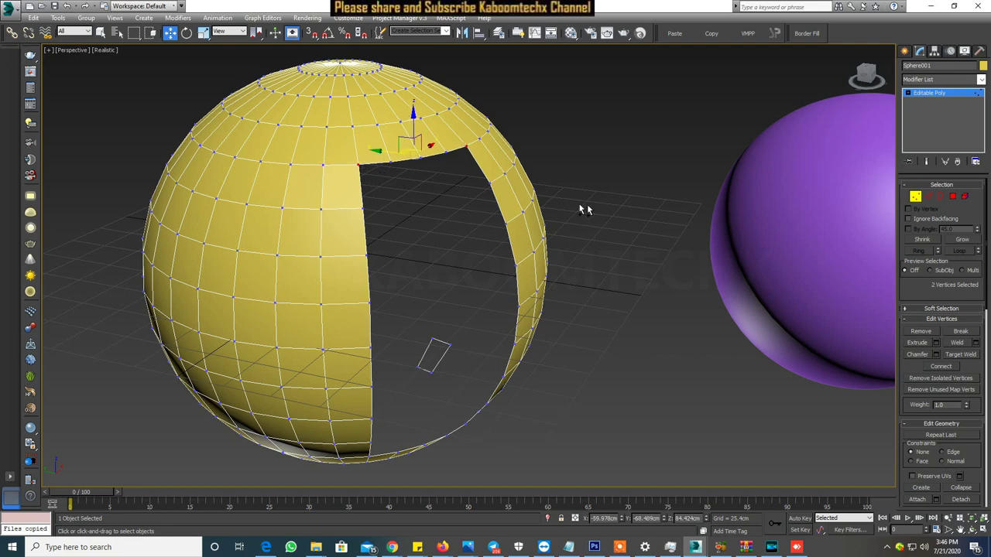
Step: Fill the tall hole with Border Fill and select all of Sphere001's polygons
left_click(821, 35)
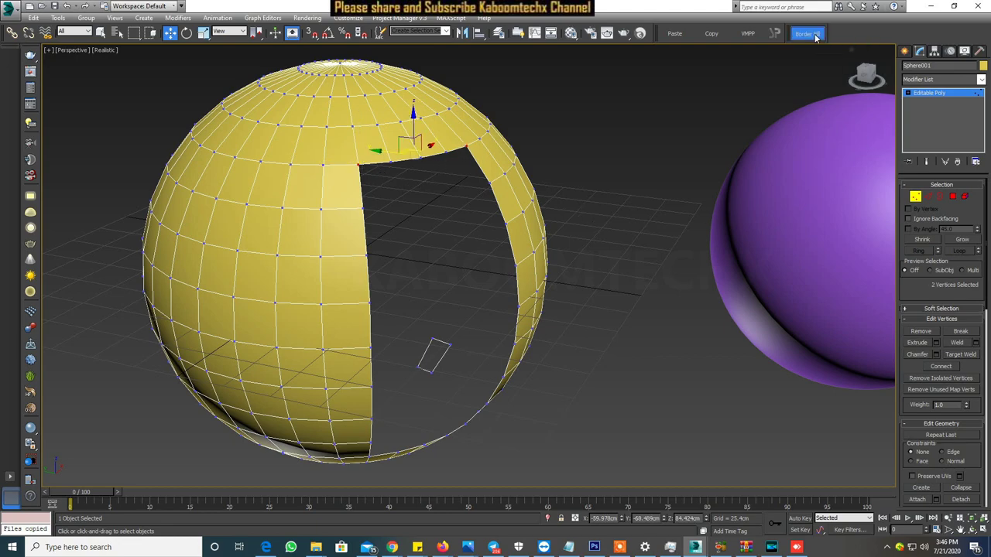
mouse_move(541, 312)
middle_mouse_down("alt")
mouse_move(568, 255)
mouse_move(593, 268)
mouse_move(388, 303)
mouse_move(431, 320)
mouse_move(568, 303)
mouse_move(555, 199)
middle_mouse_up("alt")
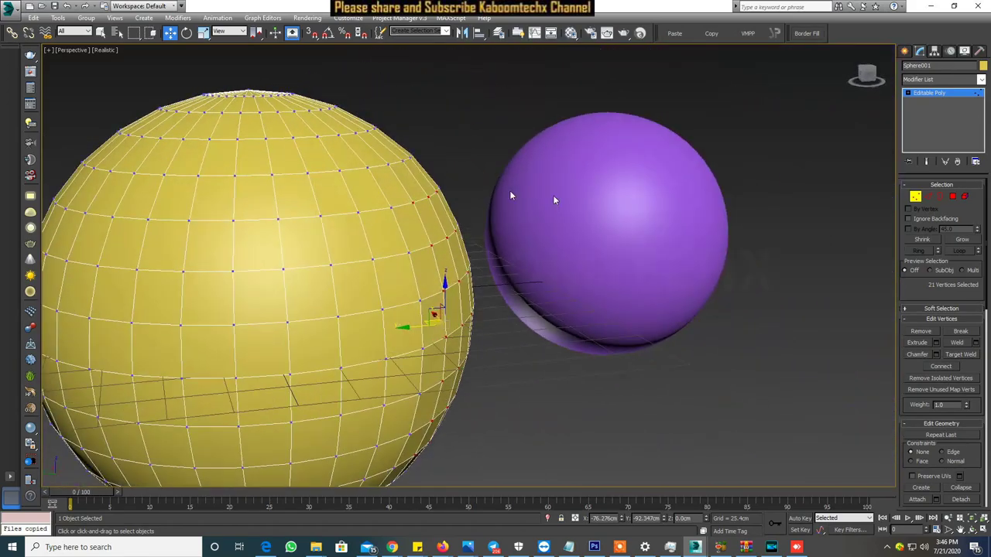
left_click(953, 197)
key("ctrl+a")
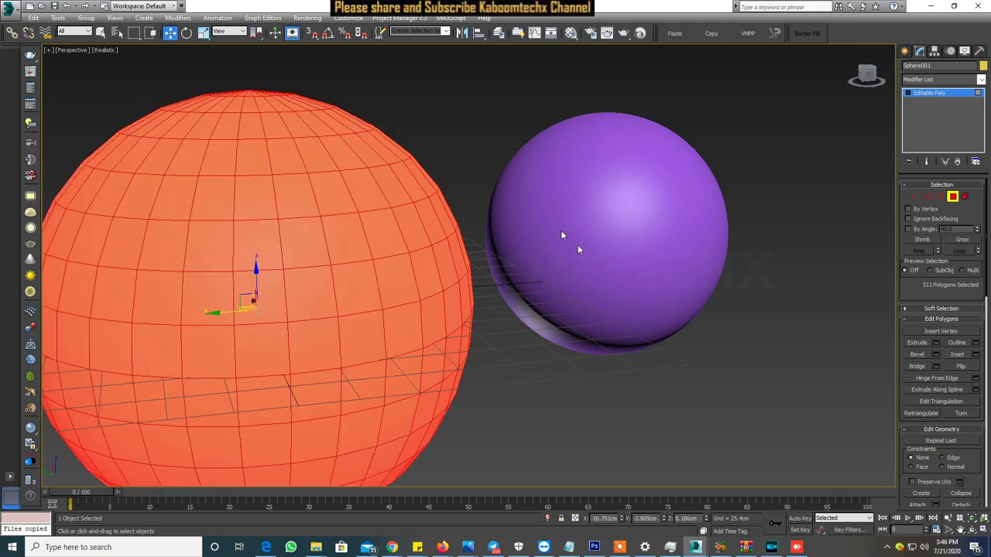
Step: Scroll the command panel to review smoothing group 1 on all 511 polygons, then deselect
scroll(952, 284, "down", 3)
scroll(953, 285, "down", 3)
scroll(952, 285, "down", 3)
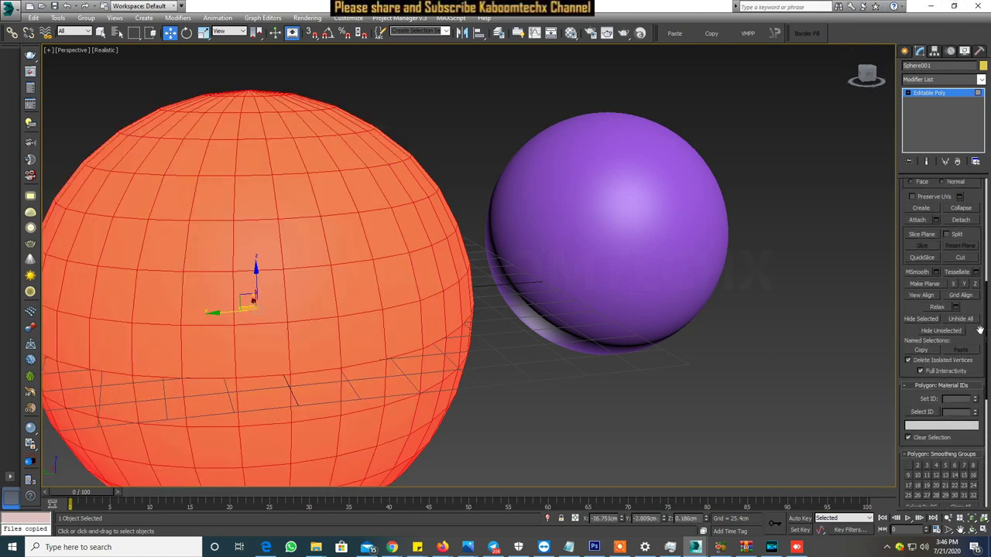
left_click_drag(980, 331, 976, 164)
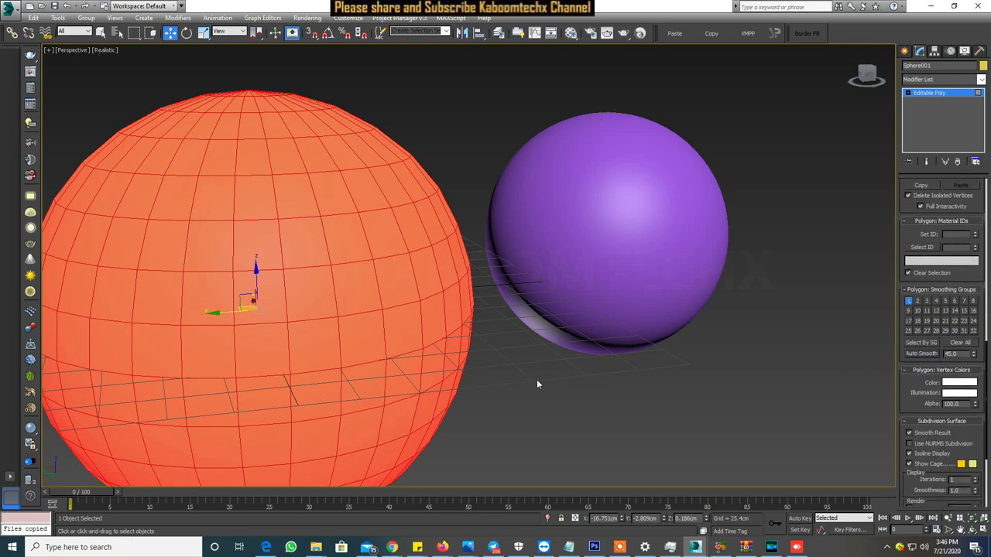
left_click(561, 414)
scroll(457, 367, "up", 3)
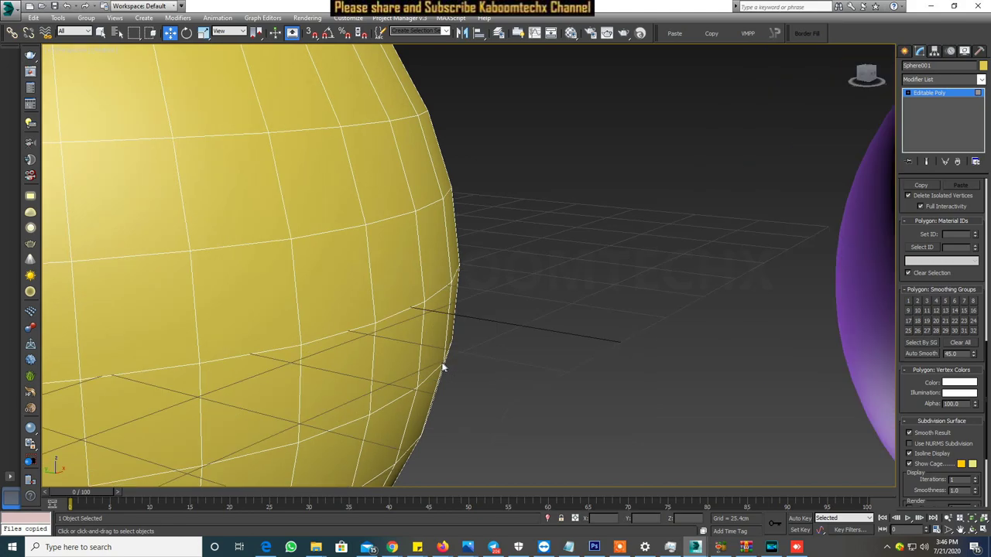
Step: Orbit to the square hole on the yellow sphere's lower half and enter Vertex level
scroll(468, 373, "down", 8)
mouse_move(471, 377)
middle_mouse_down("alt")
mouse_move(385, 365)
mouse_move(288, 369)
mouse_move(460, 357)
mouse_move(514, 343)
mouse_move(460, 358)
mouse_move(322, 369)
mouse_move(420, 372)
mouse_move(491, 341)
mouse_move(470, 320)
mouse_move(428, 367)
mouse_move(432, 422)
middle_mouse_up("alt")
scroll(493, 334, "up", 5)
mouse_move(493, 333)
middle_mouse_down("alt")
mouse_move(433, 347)
mouse_move(354, 341)
mouse_move(219, 364)
mouse_move(153, 348)
mouse_move(343, 347)
mouse_move(414, 382)
mouse_move(393, 336)
mouse_move(339, 269)
mouse_move(261, 258)
middle_mouse_up("alt")
scroll(414, 382, "down", 5)
scroll(278, 289, "up", 5)
mouse_move(242, 293)
middle_mouse_down("alt")
mouse_move(332, 281)
mouse_move(354, 314)
mouse_move(343, 349)
mouse_move(434, 249)
mouse_move(256, 310)
mouse_move(325, 381)
mouse_move(391, 311)
middle_mouse_up("alt")
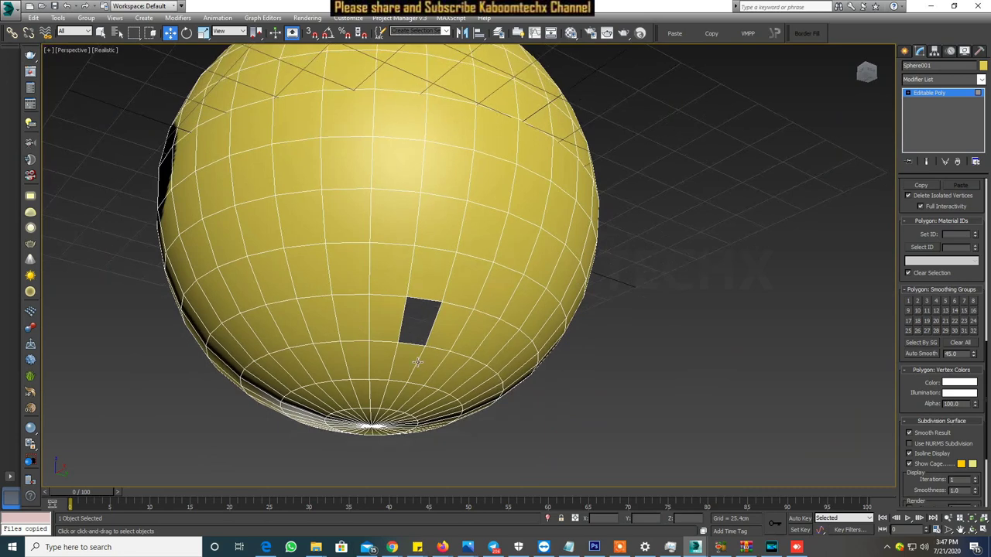
left_click(908, 93)
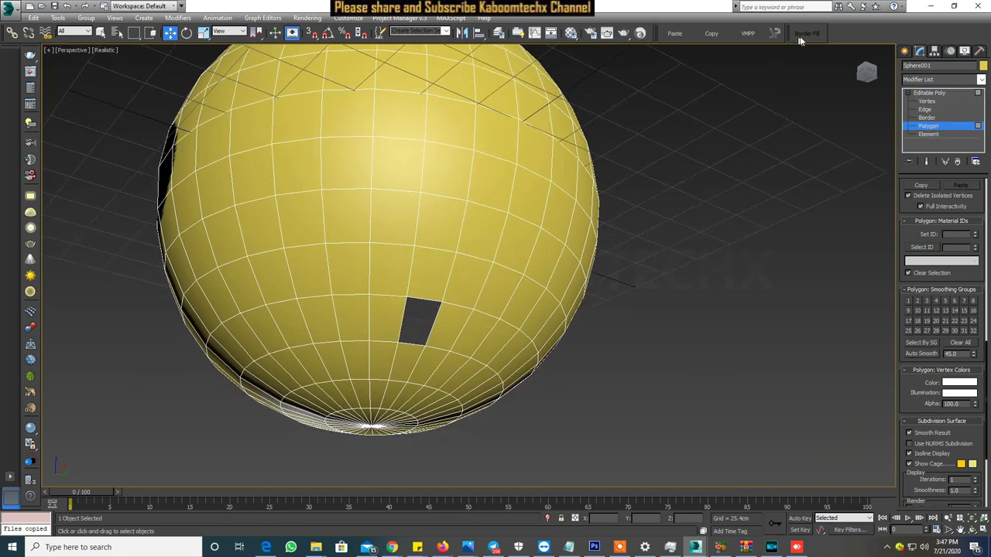
left_click(929, 101)
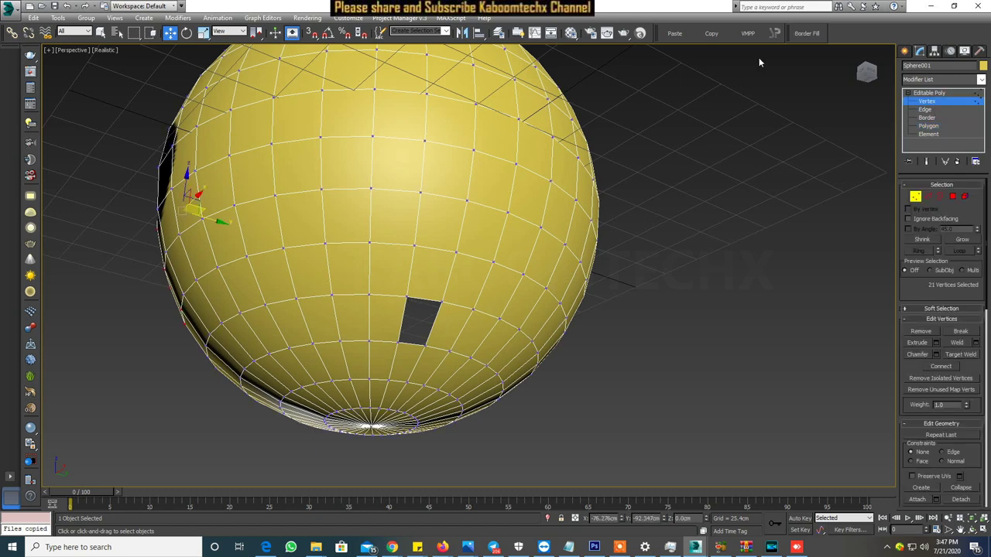
Step: Fill the square hole with Border Fill from two border vertices, then exit vertex editing
left_click(404, 295)
left_click(441, 302, "ctrl")
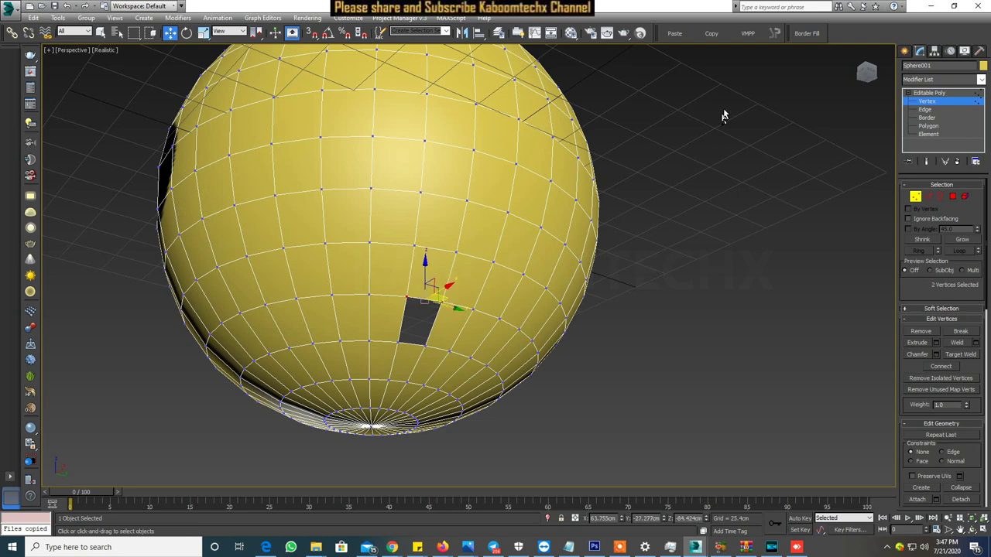
left_click(807, 33)
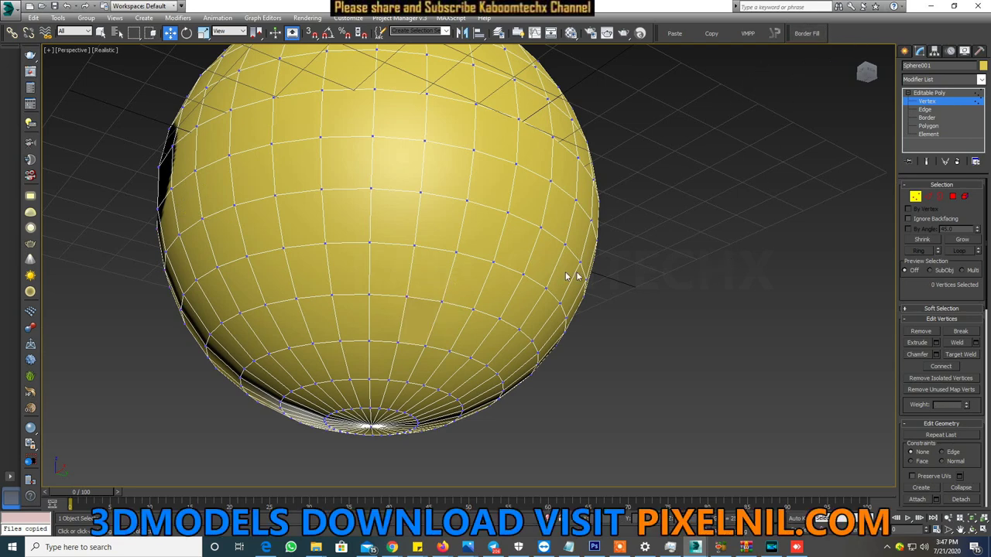
scroll(570, 277, "down", 5)
middle_click_drag(547, 289, 670, 356, "alt")
scroll(634, 317, "down", 2)
scroll(620, 304, "up", 5)
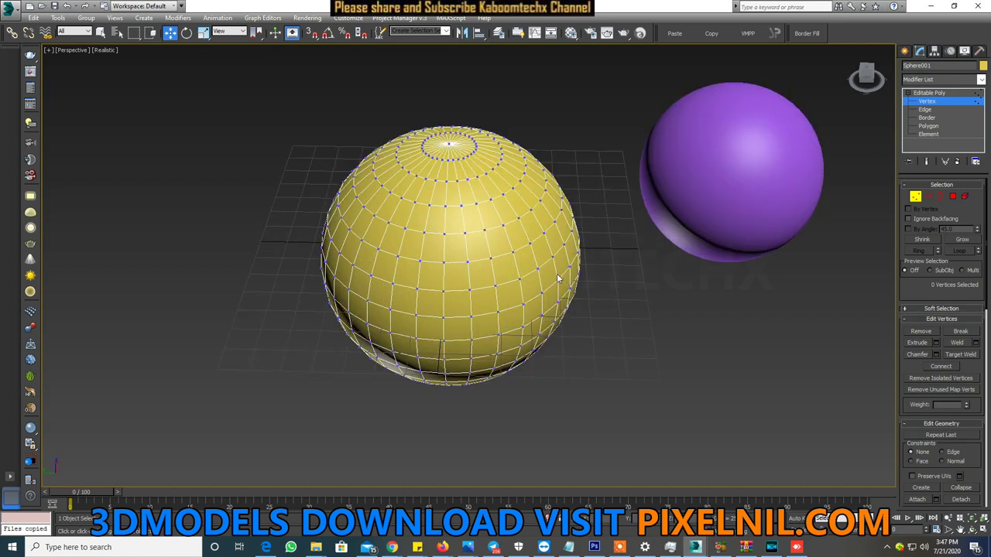
left_click(945, 95)
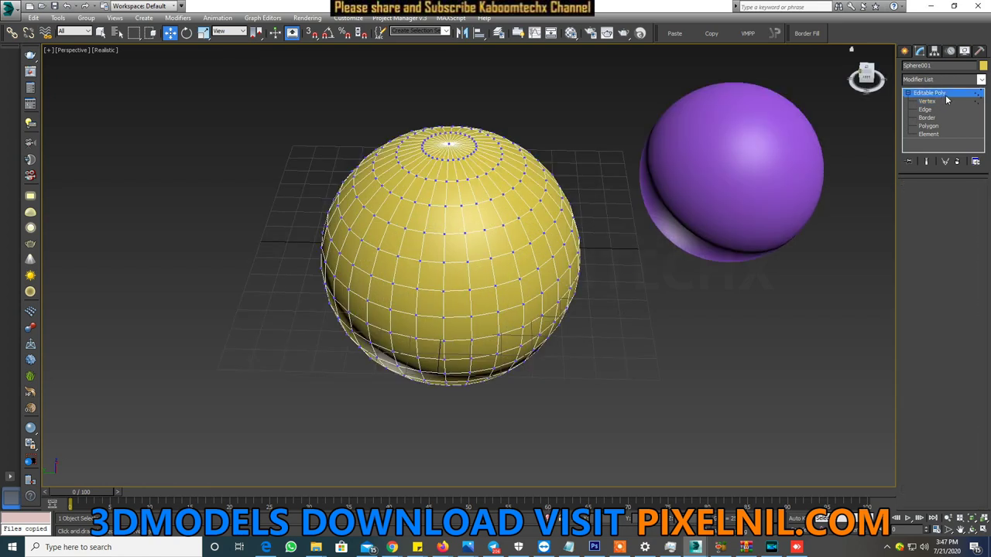
Step: Select both spheres, then orbit the potted plant scene onto the orange-stand pot
left_click(905, 51)
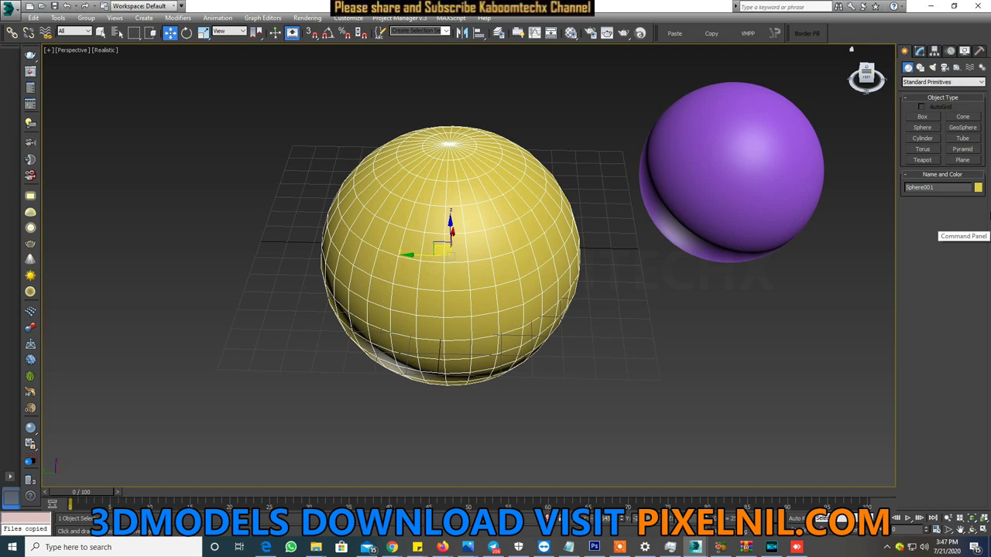
left_click(800, 139)
left_click(577, 213, "ctrl")
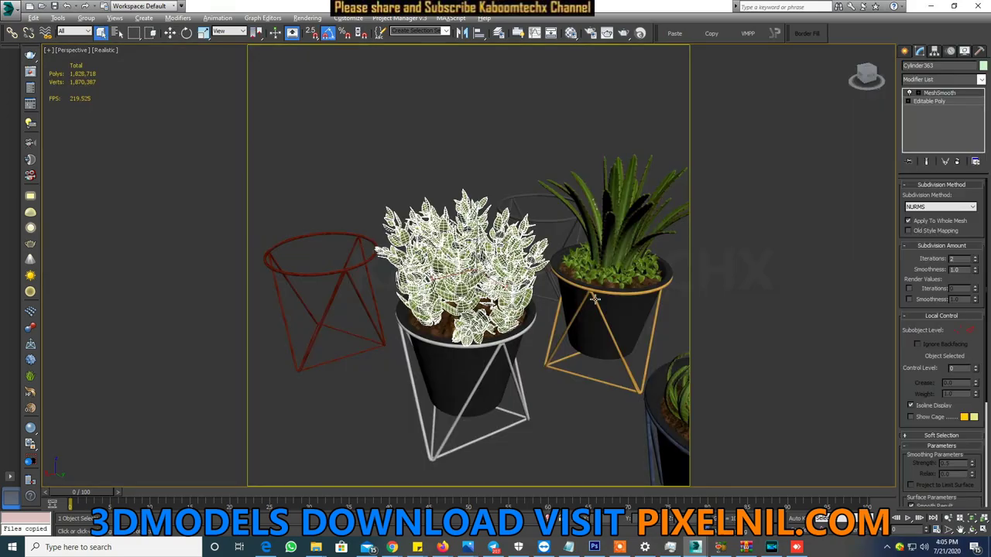
mouse_move(594, 298)
middle_mouse_down("alt")
mouse_move(471, 254)
mouse_move(508, 297)
middle_mouse_up("alt")
Step: Delete four side polygons from the black pot Circle004 at Polygon level
left_click(525, 315)
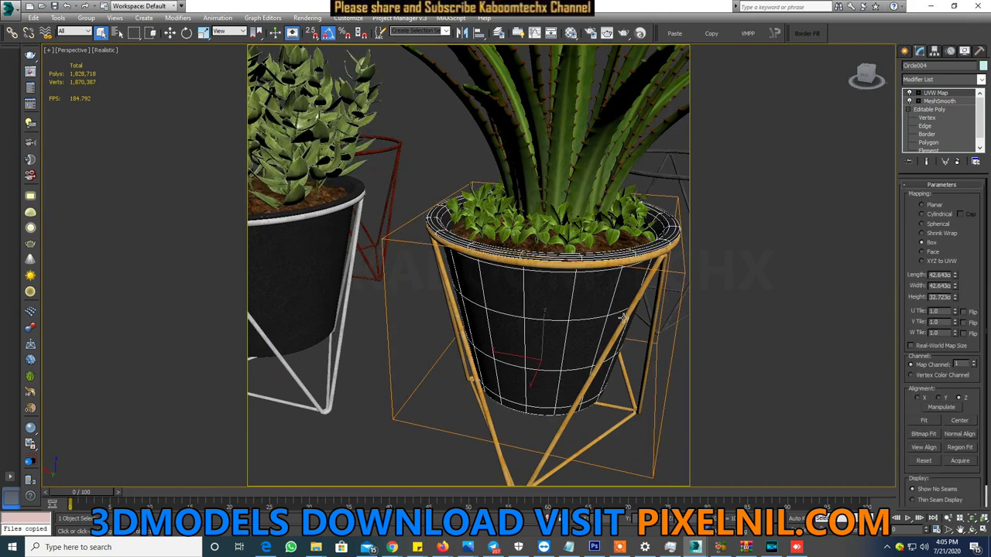
left_click(931, 146)
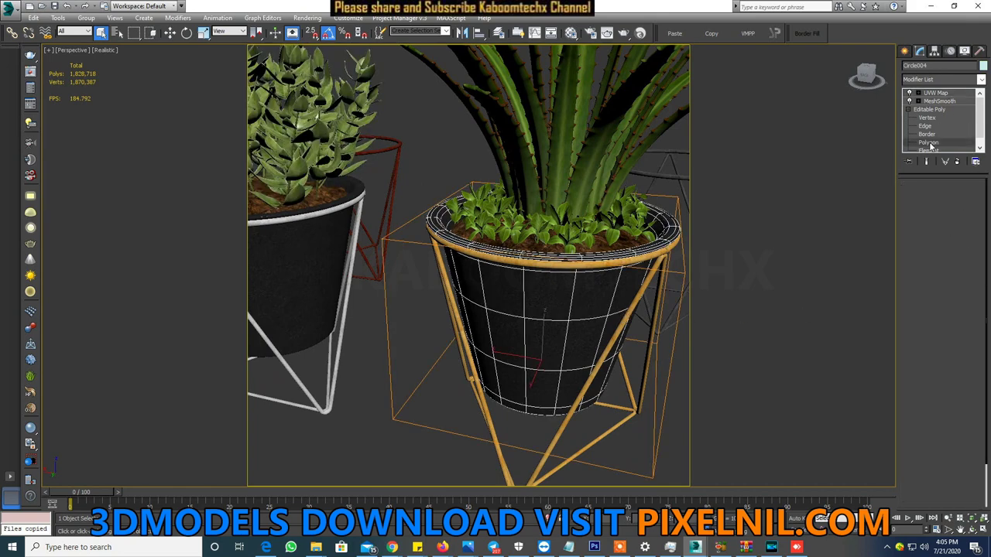
left_click(579, 305)
left_click(542, 342, "ctrl")
left_click(564, 353, "ctrl")
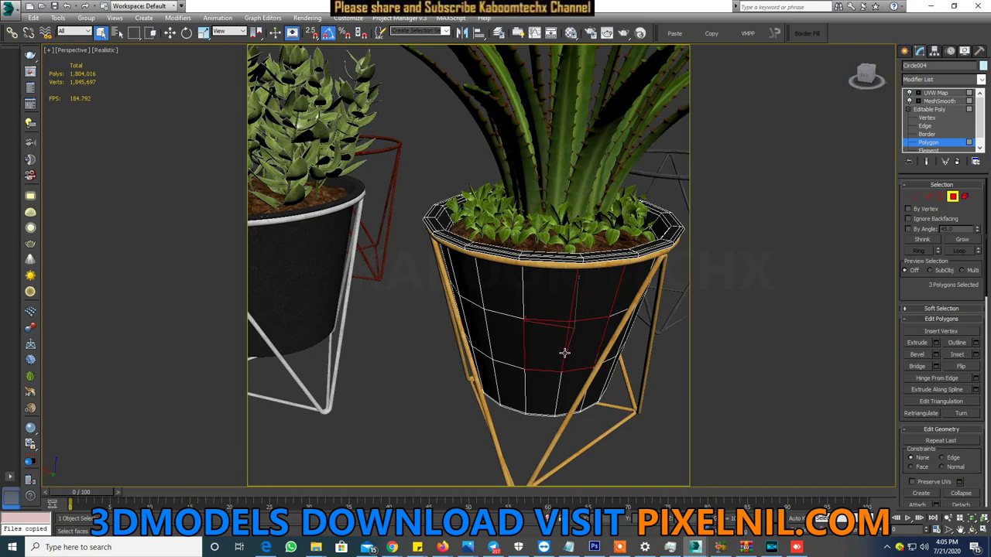
left_click(544, 307, "ctrl")
key("ctrl+d")
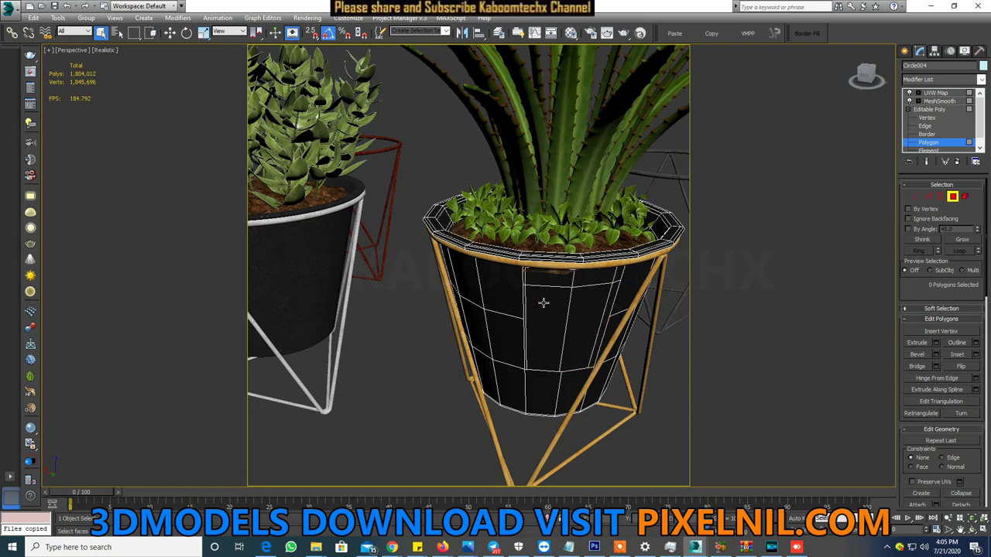
Step: Orbit to a lower view of the pot, exit Polygon level, and select the aloe plant
mouse_move(558, 350)
middle_mouse_down("alt")
mouse_move(538, 318)
mouse_move(480, 316)
mouse_move(526, 294)
mouse_move(566, 240)
middle_mouse_up("alt")
scroll(480, 317, "down", 3)
scroll(495, 323, "down", 2)
scroll(575, 229, "up", 5)
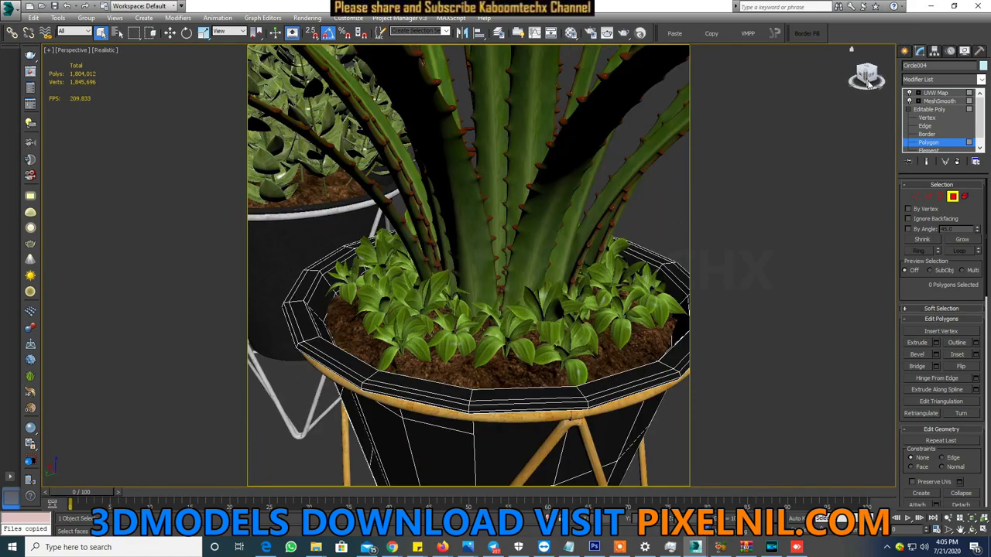
key("4")
left_click(577, 147)
scroll(577, 147, "up", 5)
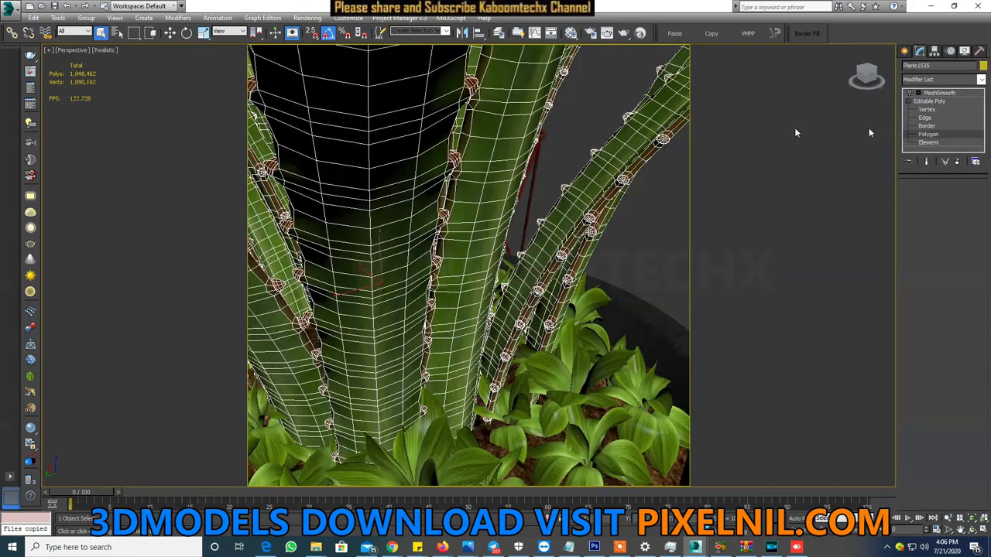
Step: Select four polygons running down an aloe stem and delete them to open a hole
middle_click_drag(392, 206, 410, 182, "alt")
key("4")
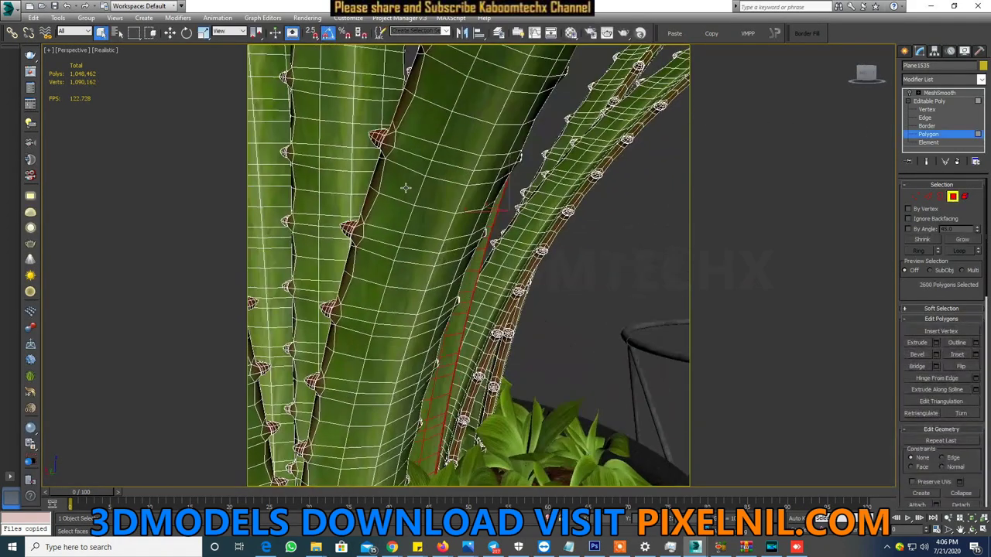
left_click(464, 147, "ctrl")
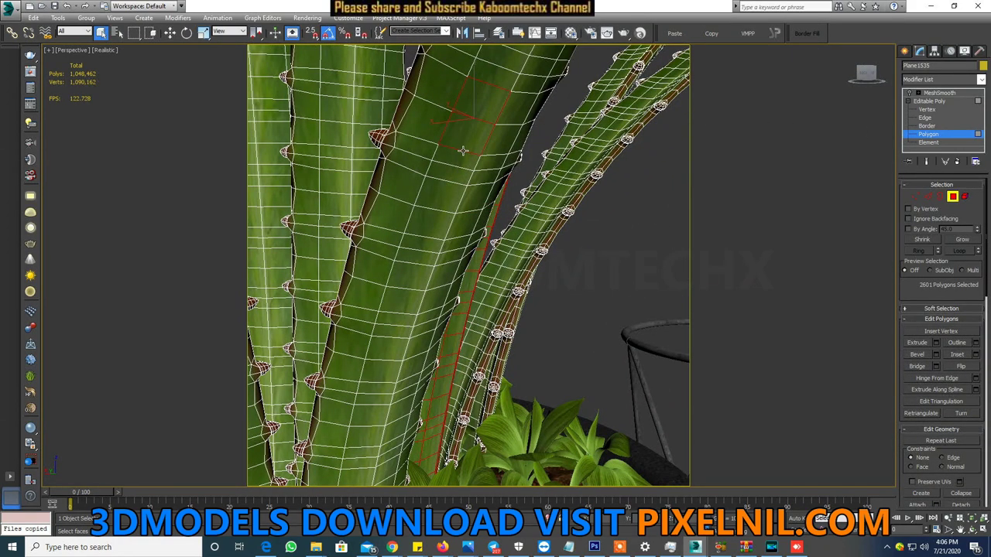
left_click(461, 160, "ctrl")
left_click(449, 176, "ctrl")
left_click(439, 188, "ctrl")
key("Delete")
Step: Switch the aloe mesh to Vertex level and orbit around the stem's new hole
scroll(464, 232, "down", 5)
scroll(531, 248, "up", 2)
middle_click_drag(530, 244, 495, 239, "alt")
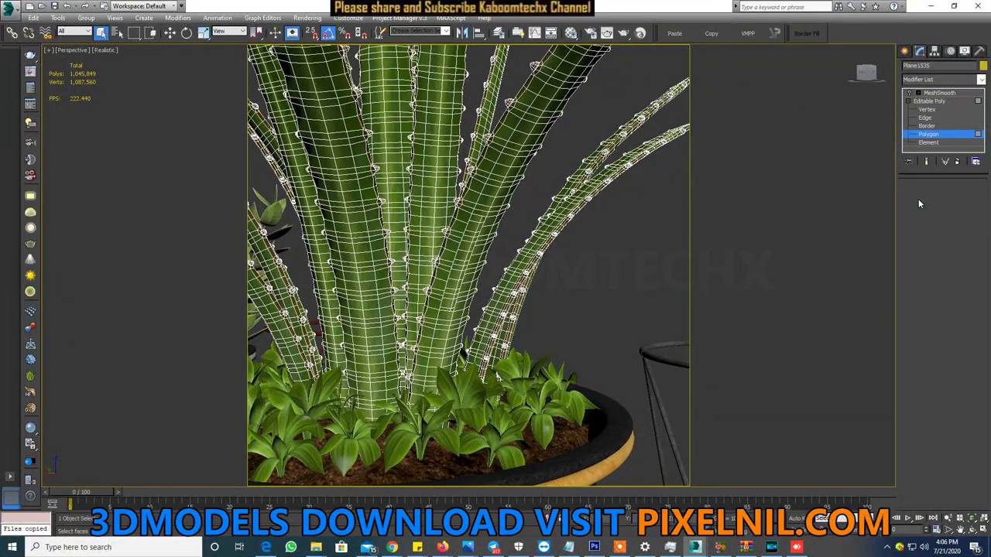
left_click(915, 196)
middle_click_drag(518, 203, 511, 193, "alt")
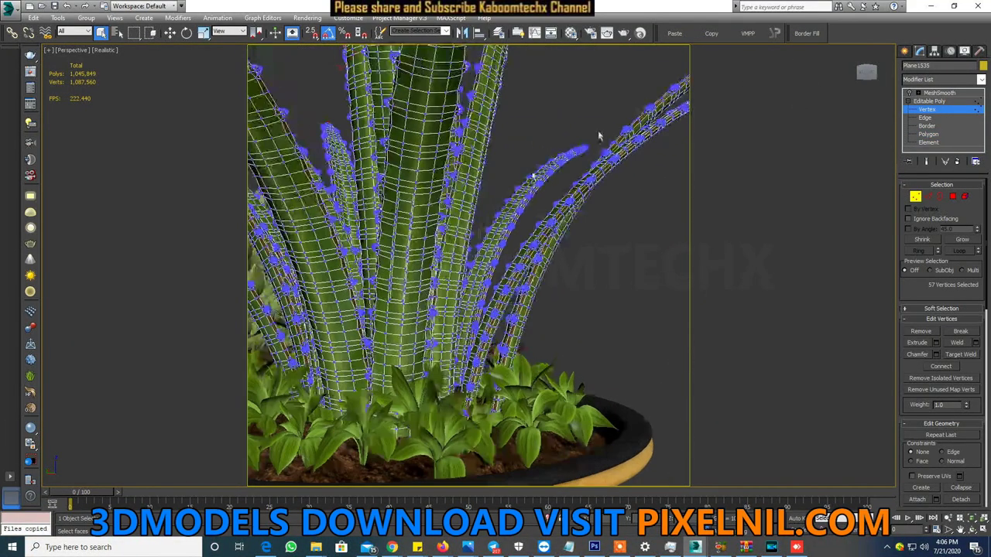
scroll(407, 164, "up", 5)
middle_click_drag(421, 212, 564, 182, "alt")
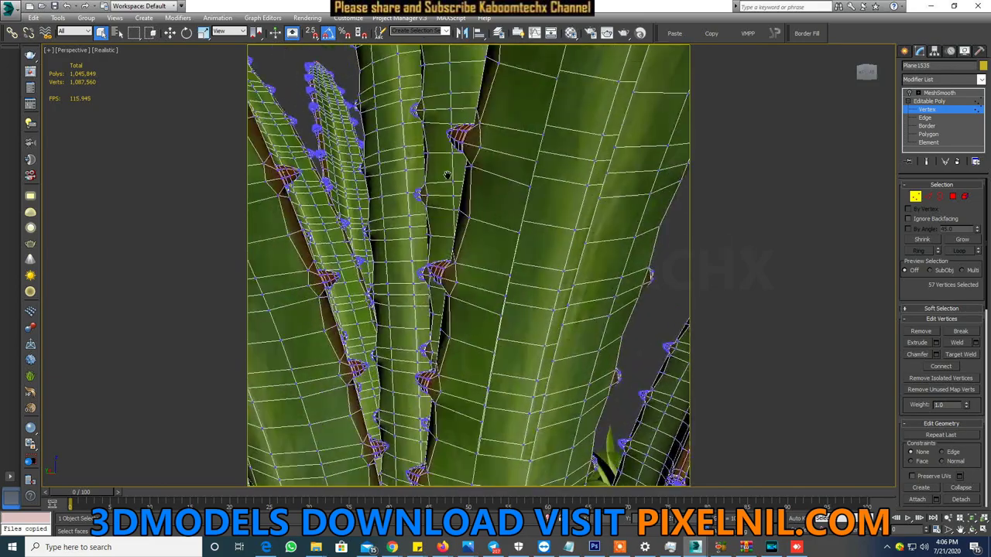
scroll(565, 183, "down", 5)
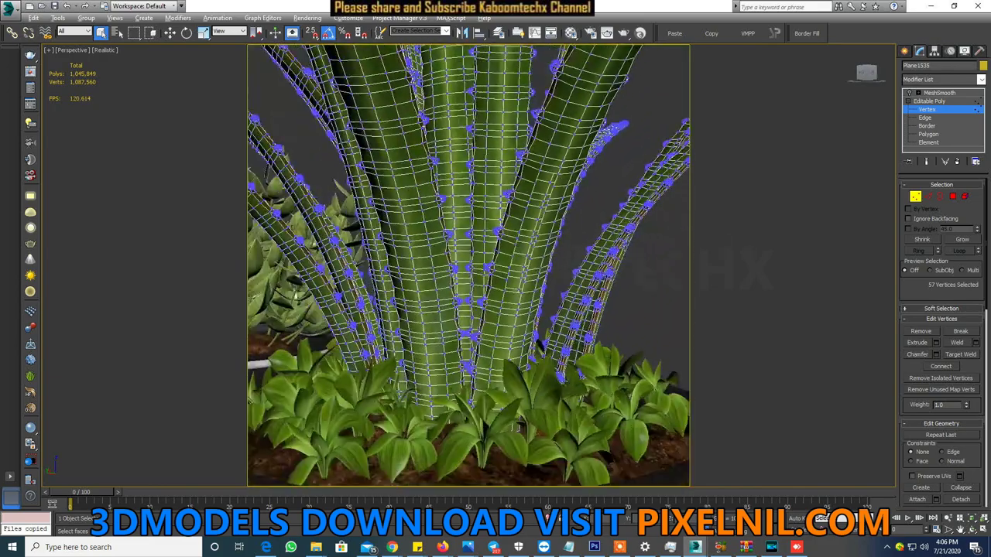
scroll(565, 183, "up", 5)
middle_click_drag(554, 183, 558, 176, "alt")
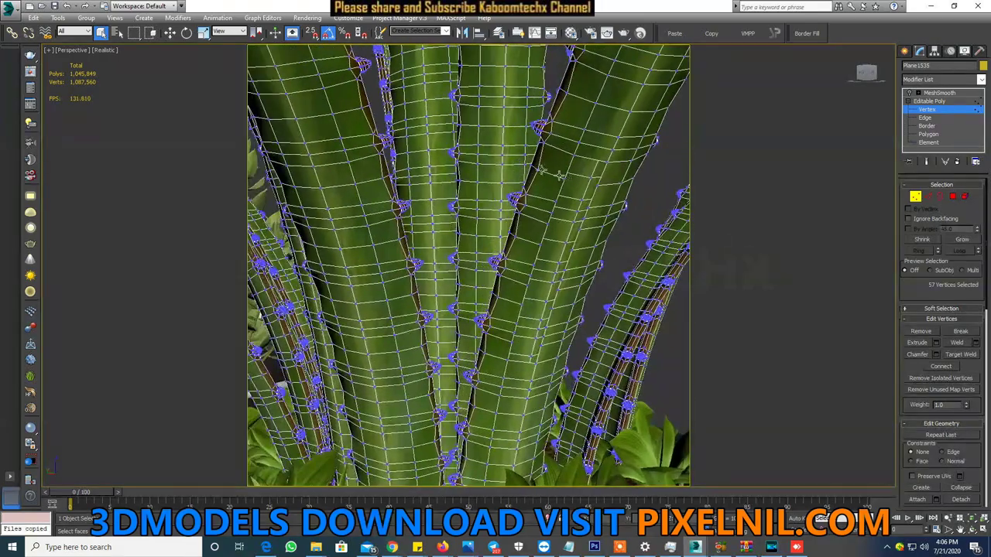
left_click(108, 51)
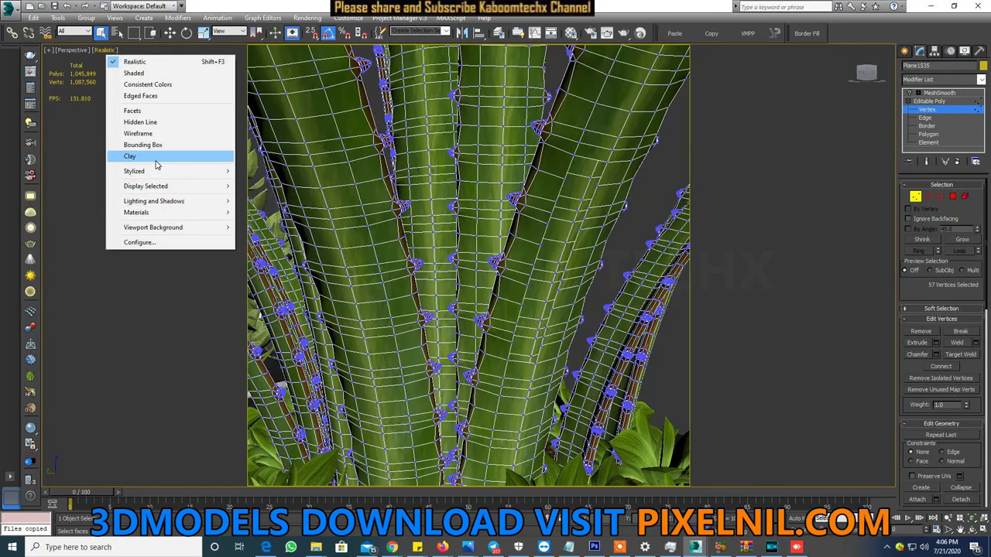
Step: Set the viewport to Clay shading and orbit in on the aloe stems and pot
left_click(155, 158)
mouse_move(608, 202)
middle_mouse_down("alt")
mouse_move(626, 206)
mouse_move(565, 177)
mouse_move(482, 177)
middle_mouse_up("alt")
scroll(536, 176, "up", 5)
scroll(483, 177, "up", 5)
scroll(528, 442, "down", 5)
scroll(496, 233, "up", 4)
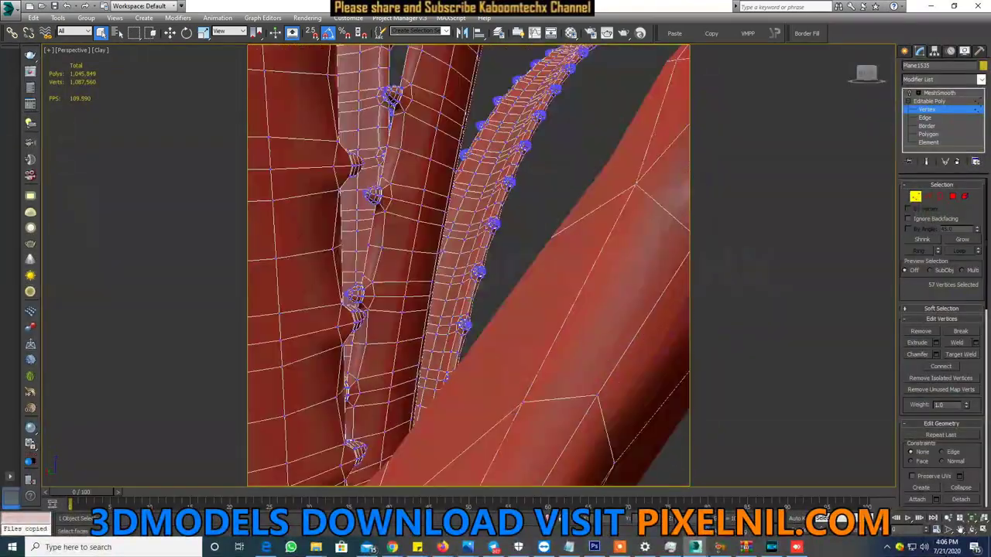
scroll(479, 216, "down", 3)
scroll(469, 200, "up", 1)
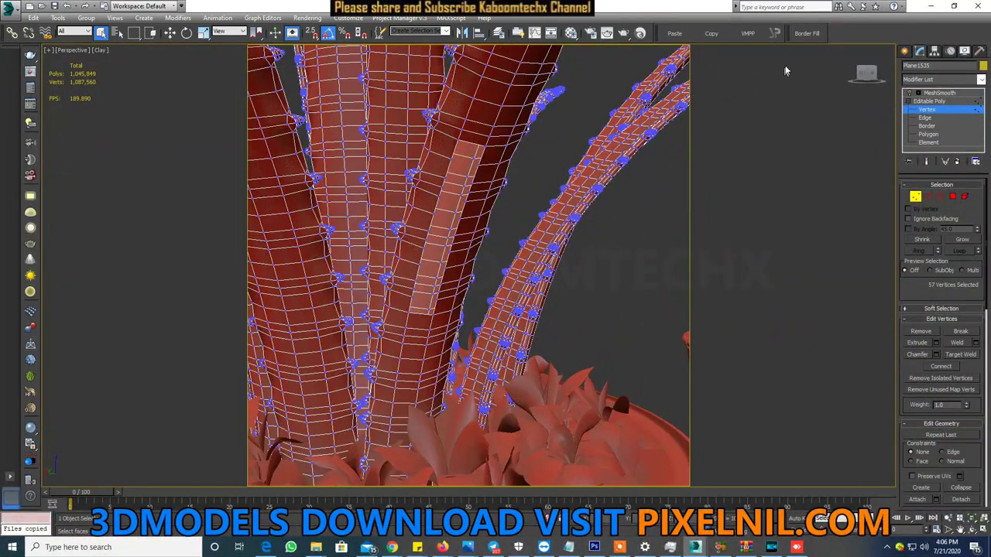
Step: Close the stem hole with Border Fill between two border vertices, then exit vertex editing
left_click(460, 146)
left_click(485, 145, "ctrl")
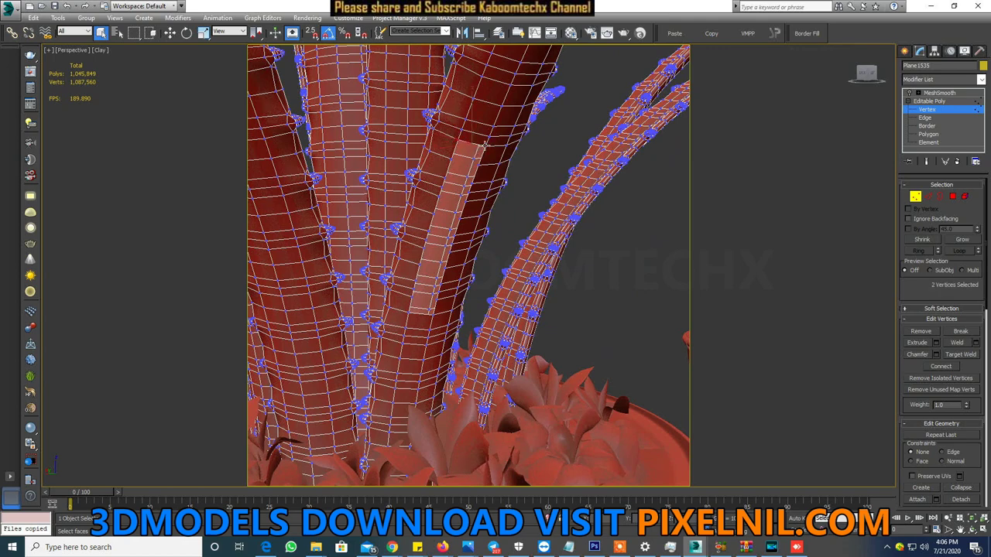
left_click(809, 34)
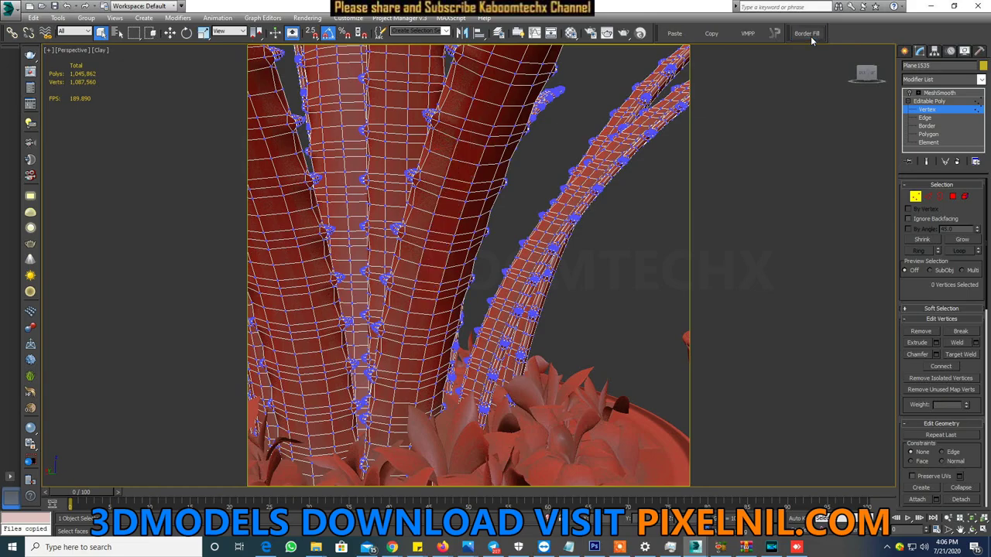
mouse_move(454, 188)
middle_mouse_down("alt")
mouse_move(433, 183)
mouse_move(465, 188)
middle_mouse_up("alt")
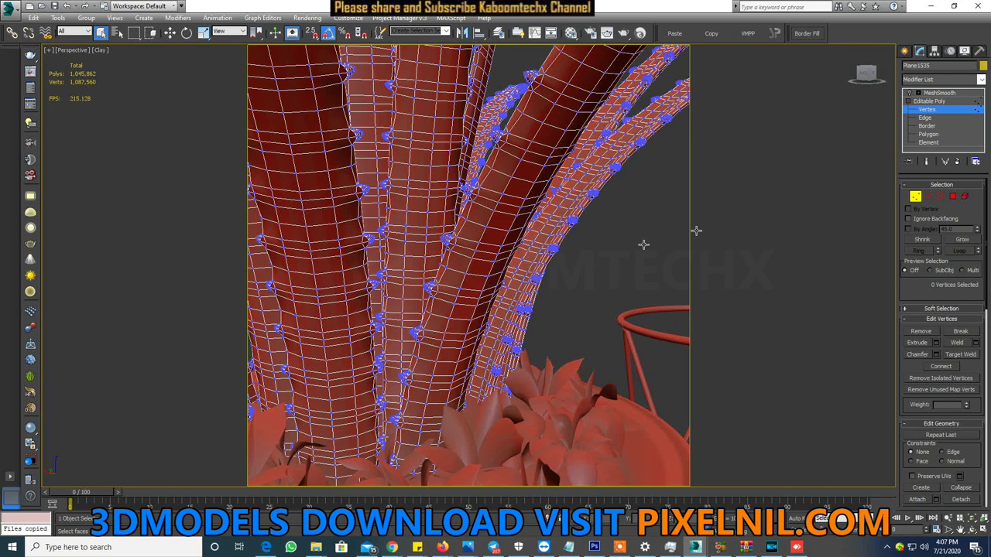
left_click(966, 111)
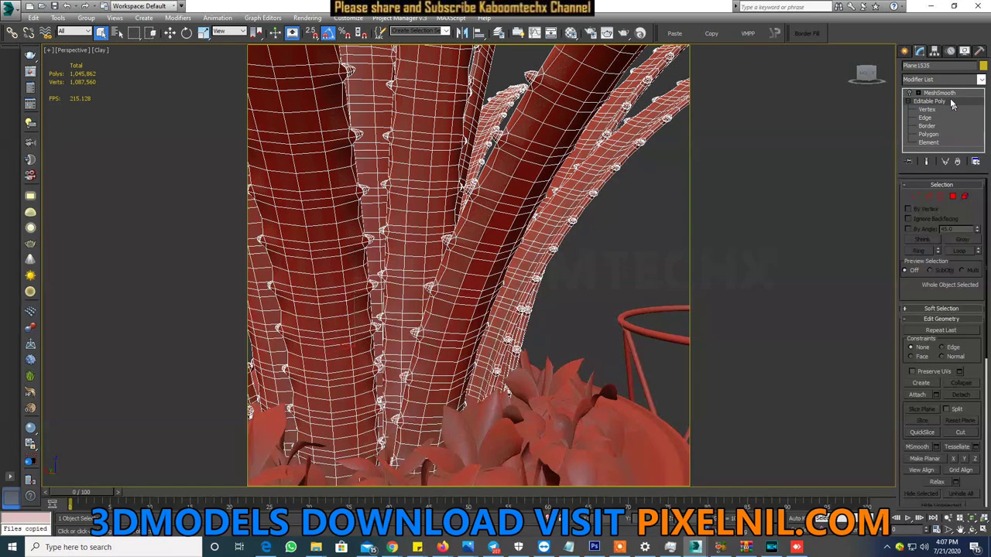
Step: Switch to Shaded view, zoom out to face the pot head-on, and select the pot
left_click(104, 50)
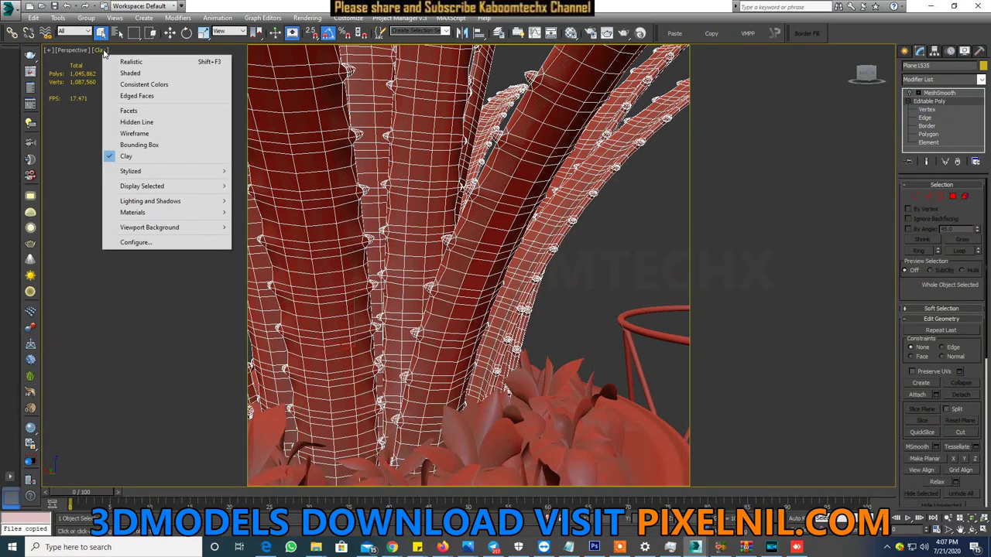
left_click(126, 74)
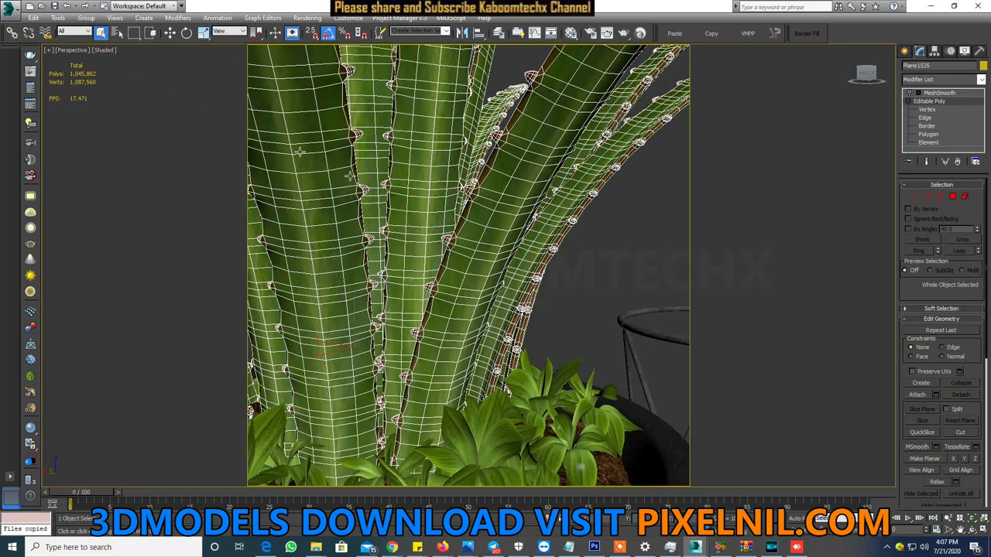
middle_click_drag(464, 263, 496, 263, "alt")
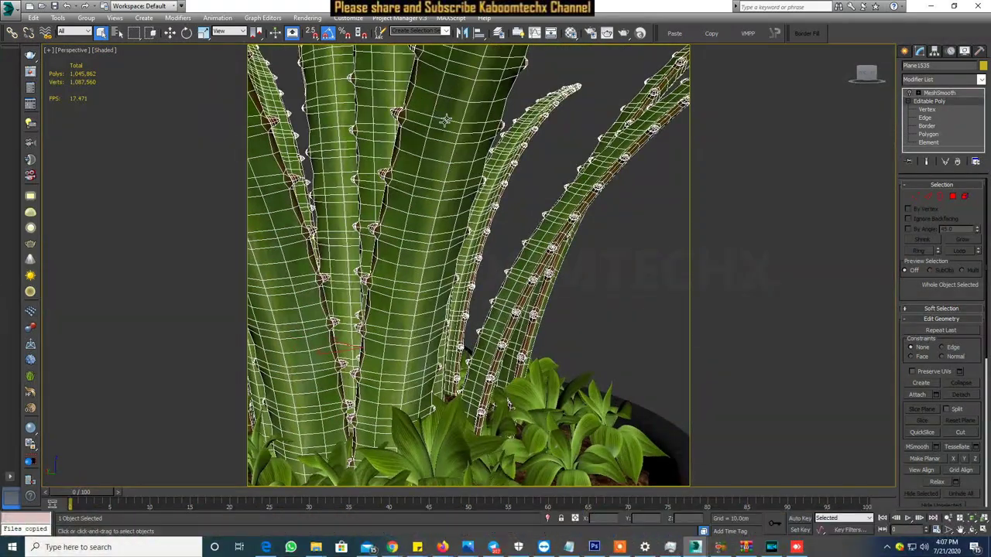
scroll(402, 296, "down", 2)
scroll(449, 295, "down", 2)
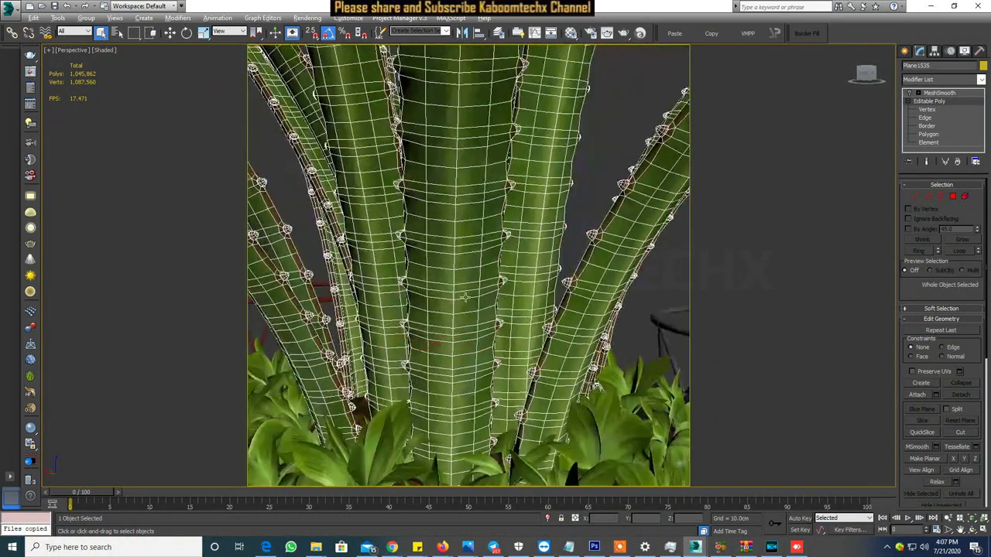
scroll(503, 294, "down", 4)
scroll(554, 293, "down", 1)
middle_click_drag(554, 292, 580, 211, "alt")
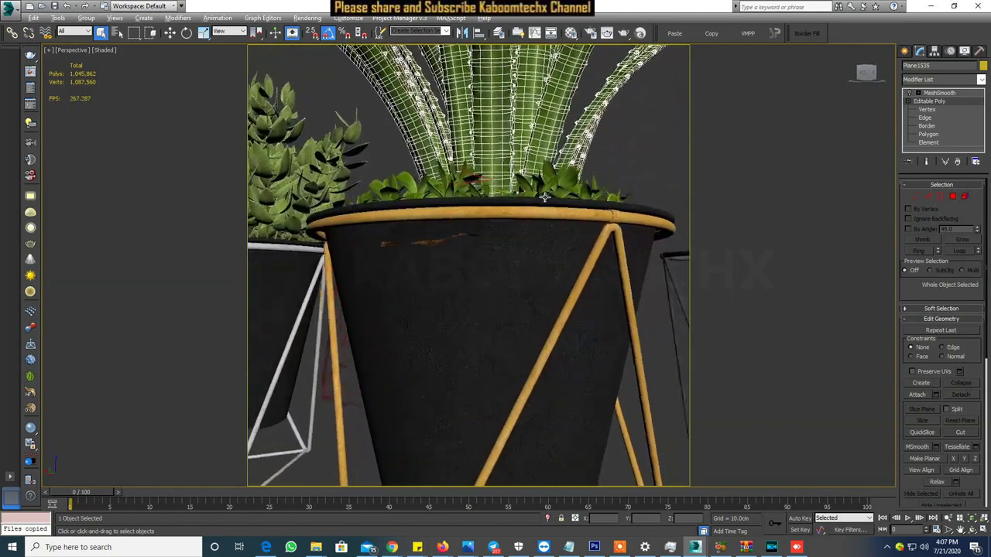
left_click(557, 316)
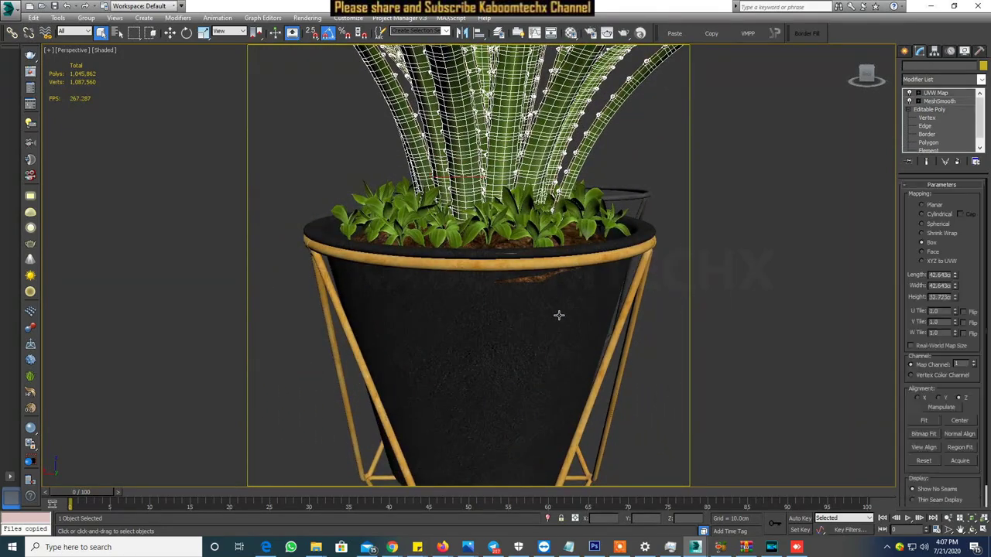
Step: Disable the pot's MeshSmooth, isolate the pot with Alt+Q, and view it in Clay shading
left_click(910, 101)
scroll(601, 387, "down", 2)
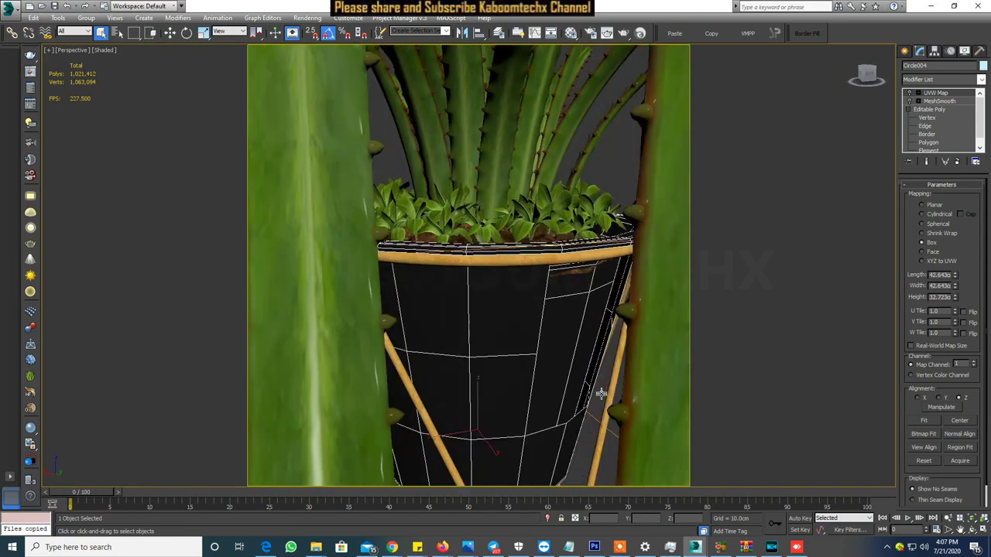
scroll(596, 393, "down", 2)
scroll(597, 393, "down", 2)
scroll(601, 393, "down", 2)
key("alt+q")
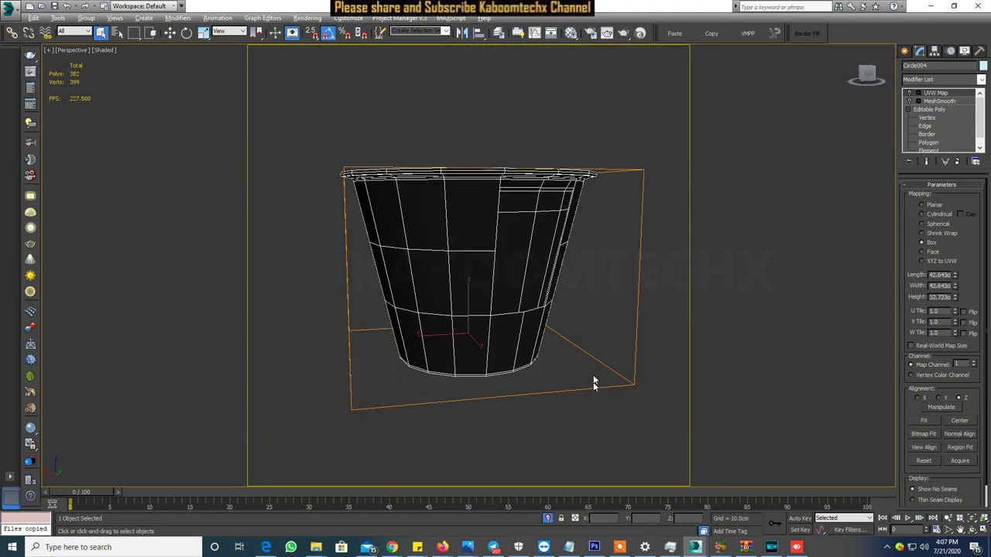
scroll(525, 276, "up", 4)
left_click(101, 50)
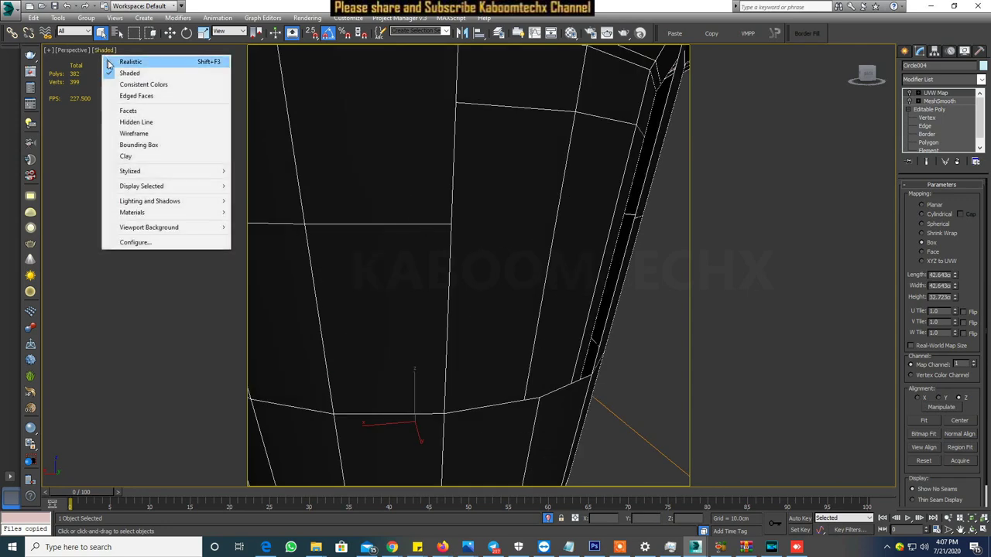
left_click(149, 158)
scroll(446, 200, "down", 2)
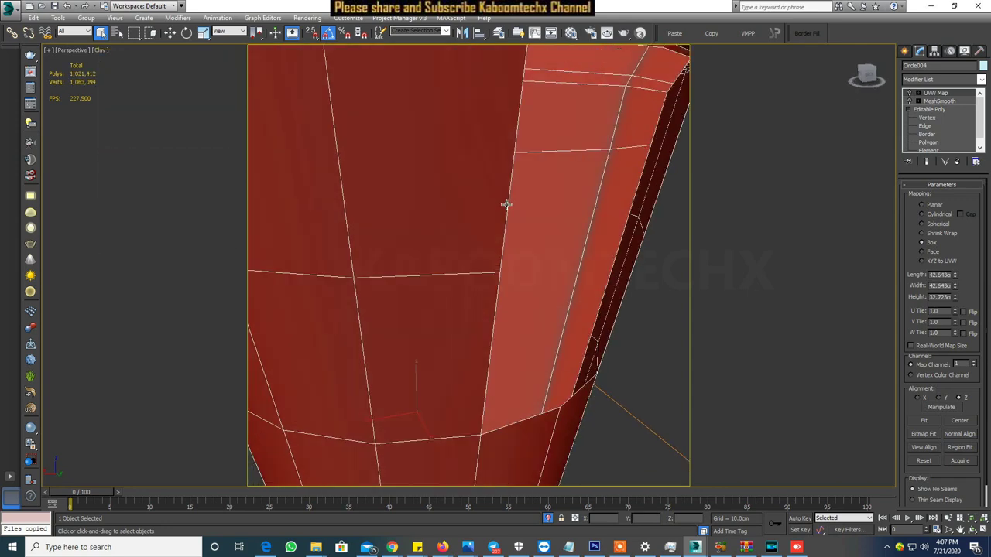
scroll(504, 204, "down", 3)
scroll(547, 206, "down", 1)
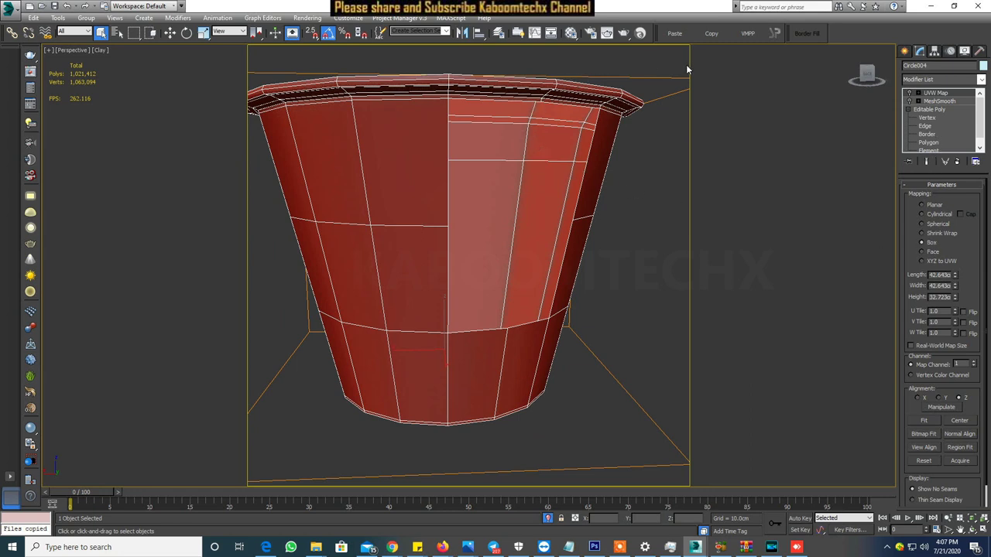
Step: Connect two rim vertices on the pot's Editable Poly with a new edge
left_click(939, 110)
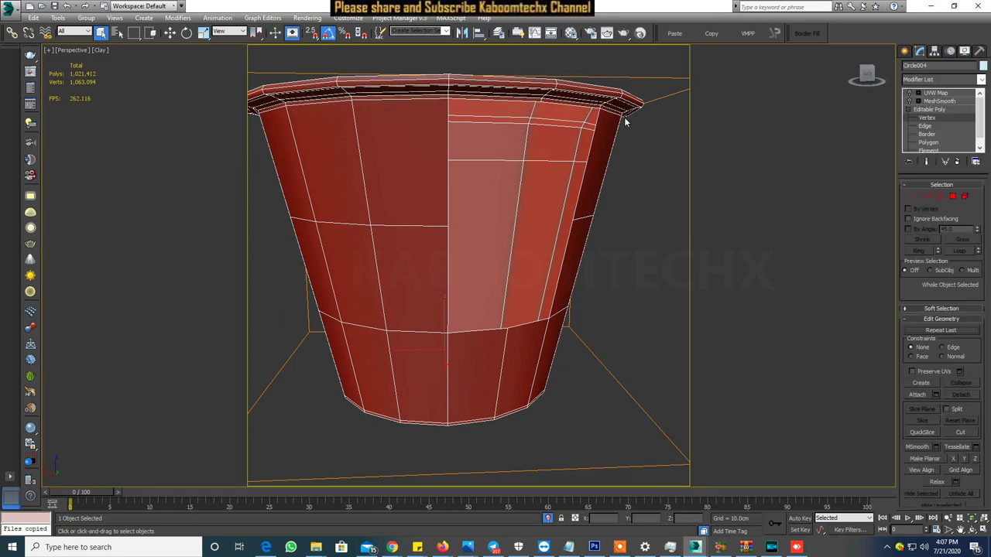
left_click(927, 117)
middle_click_drag(709, 69, 577, 116, "alt")
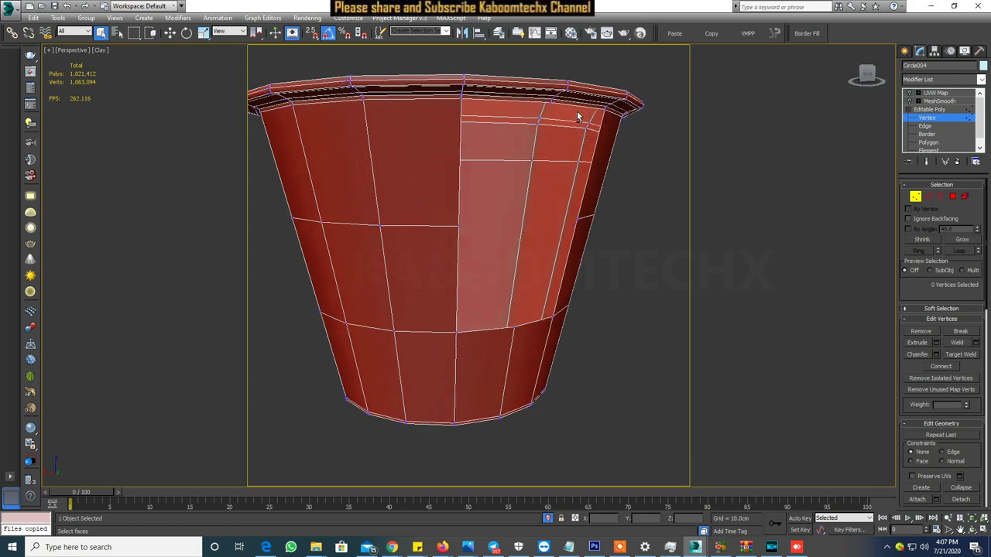
scroll(541, 115, "up", 3)
left_click(472, 90)
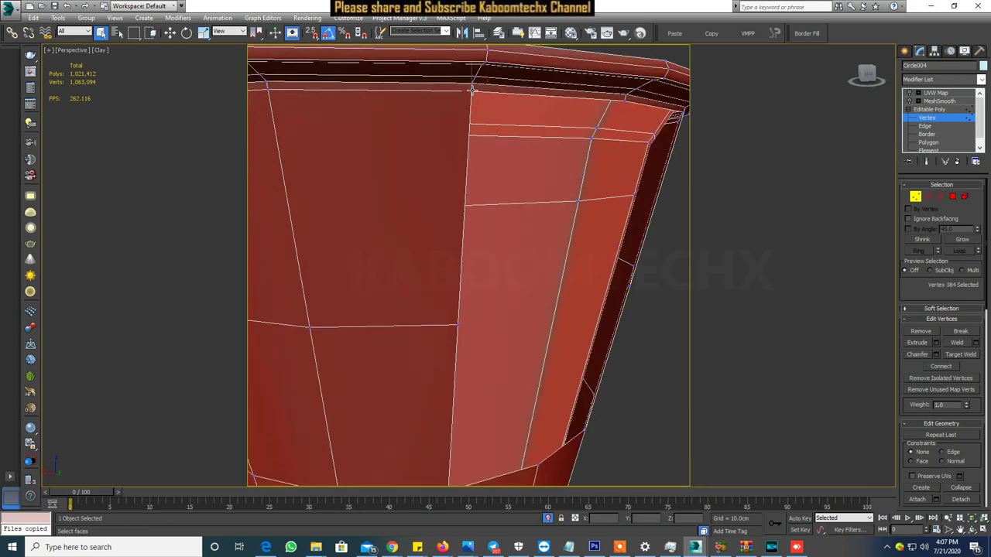
middle_click_drag(693, 126, 584, 123, "alt")
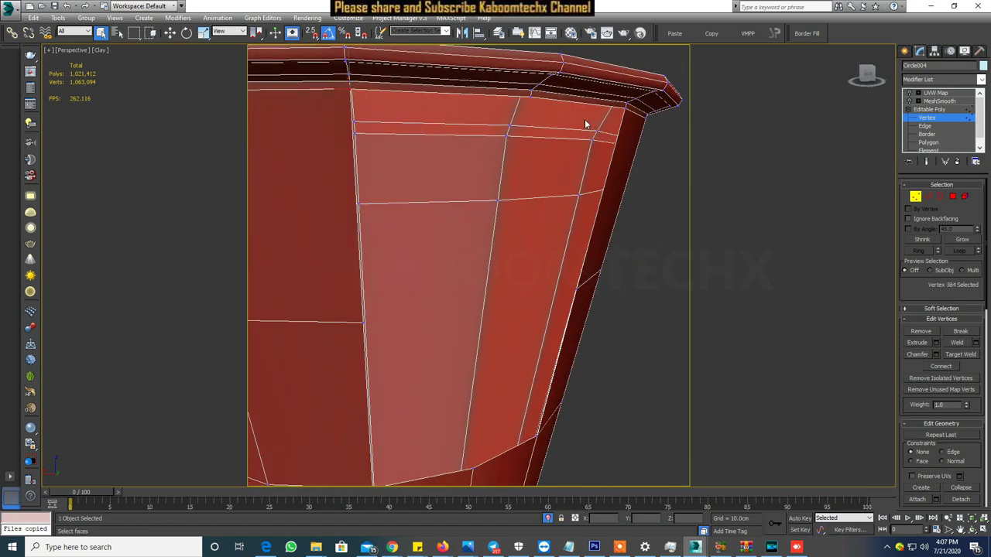
left_click(624, 110, "ctrl")
middle_click_drag(632, 175, 672, 160, "alt")
left_click(803, 35)
mouse_move(663, 241)
middle_mouse_down("alt")
mouse_move(562, 232)
mouse_move(644, 238)
middle_mouse_up("alt")
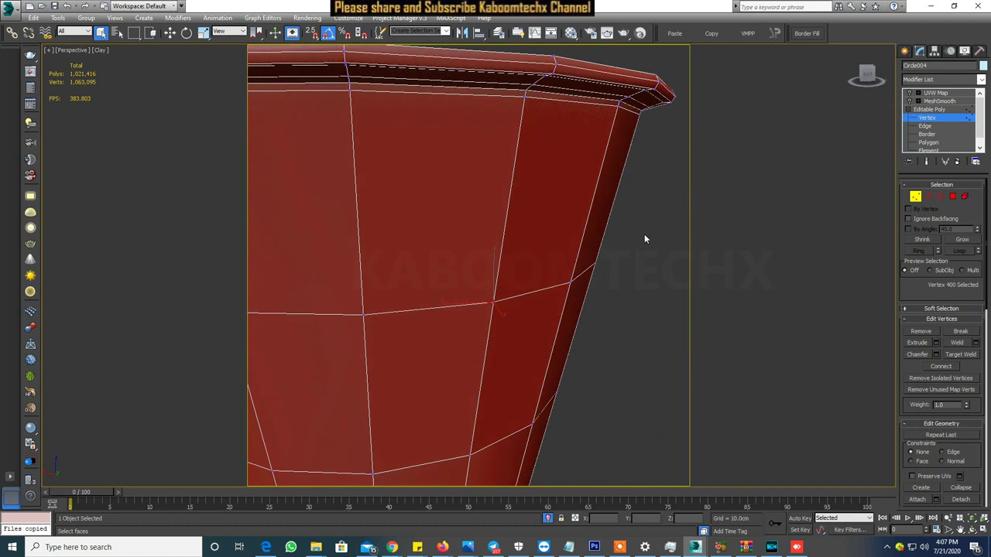
Step: Re-enable the pot's MeshSmooth, return to the top modifier, and frame the pot with Z
left_click(940, 111)
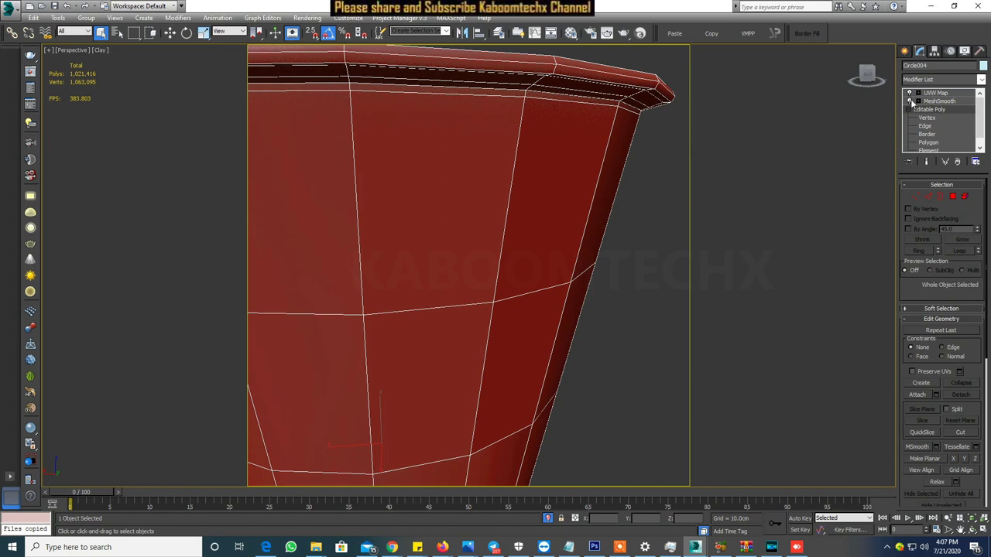
left_click(951, 101)
left_click(938, 93)
key("z")
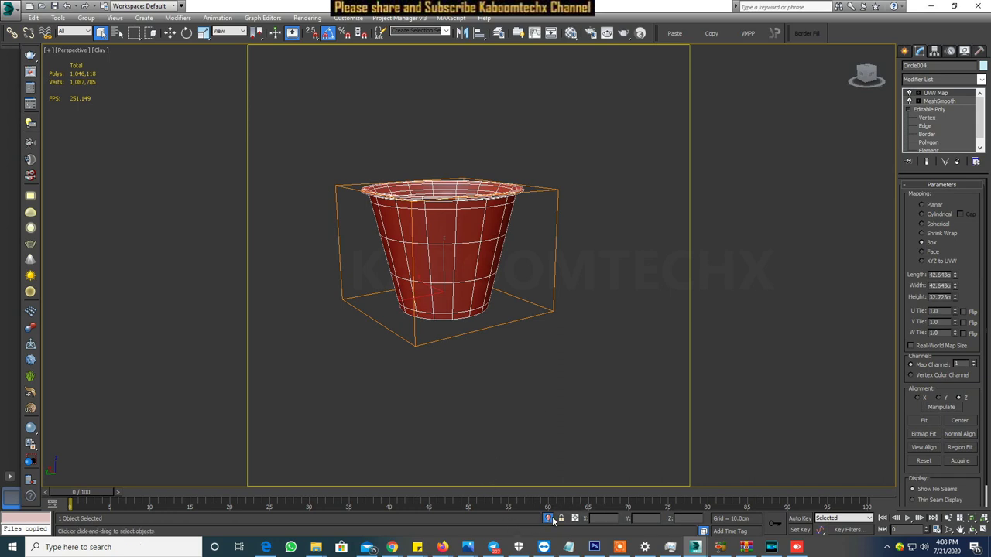
Step: End isolation, restore Shaded display, and orbit around the three potted plants on their stands
key("alt+q")
scroll(542, 273, "up", 3)
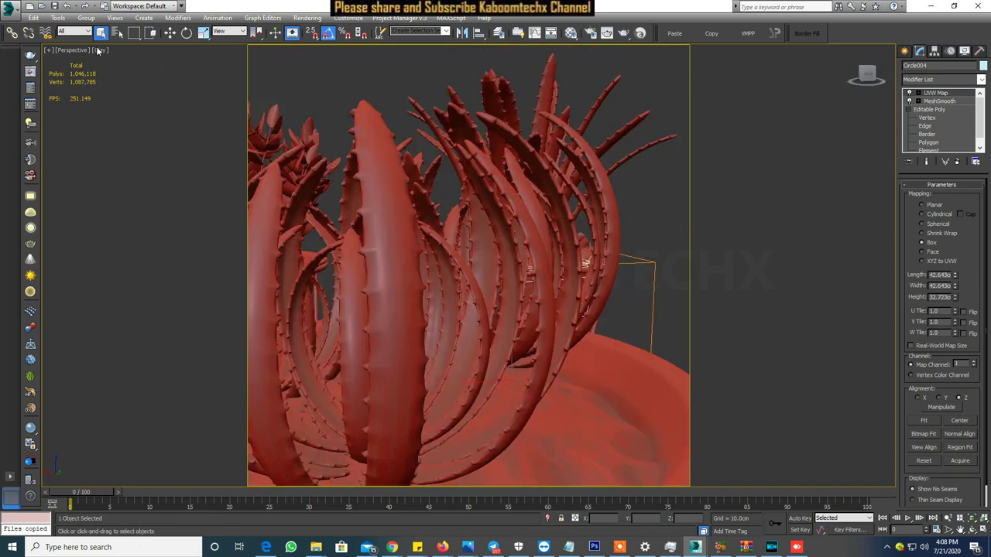
left_click(101, 49)
left_click(124, 73)
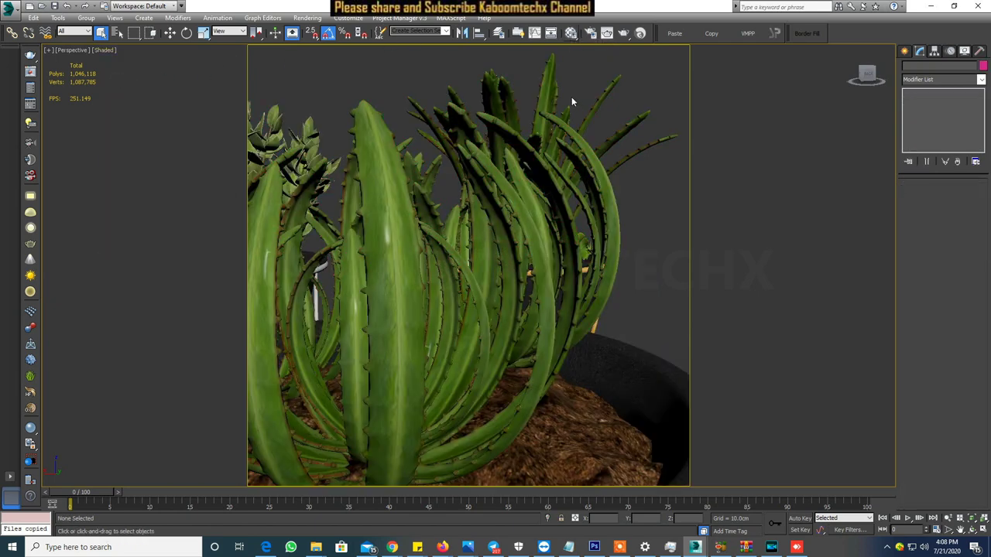
scroll(610, 280, "down", 10)
middle_click_drag(610, 281, 575, 288, "alt")
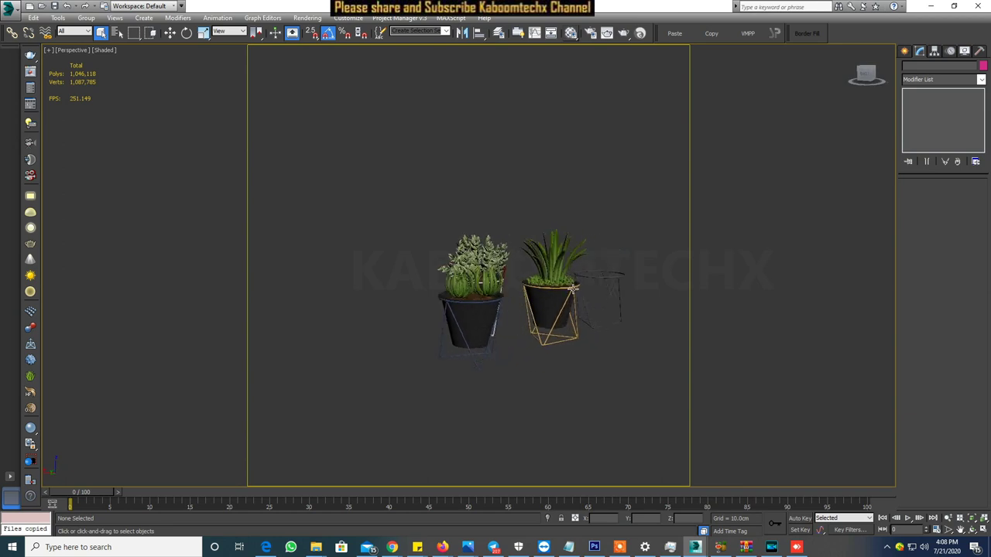
scroll(521, 309, "up", 3)
mouse_move(521, 309)
middle_mouse_down("alt")
mouse_move(508, 294)
mouse_move(493, 303)
middle_mouse_up("alt")
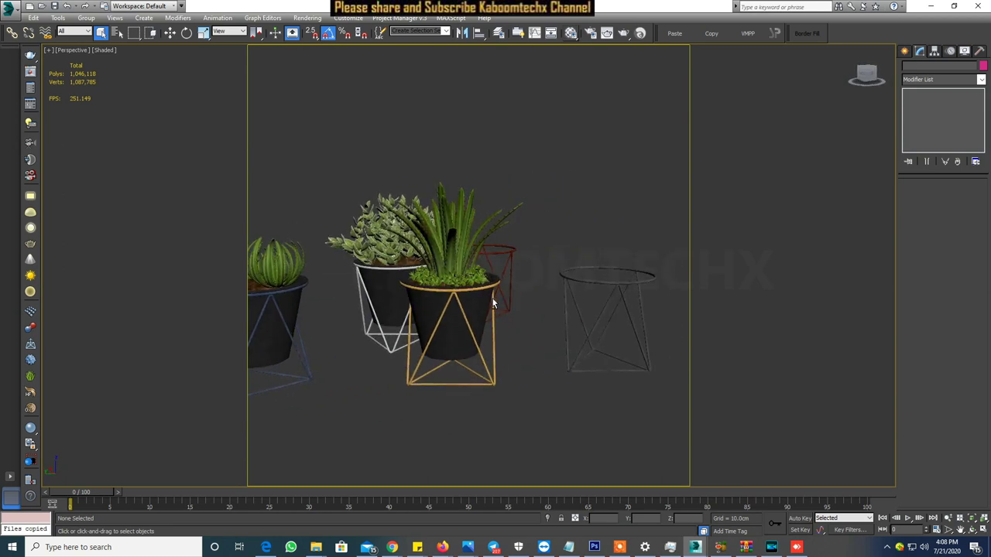
mouse_move(492, 304)
middle_mouse_down("alt")
mouse_move(487, 286)
mouse_move(495, 301)
mouse_move(479, 316)
mouse_move(524, 289)
middle_mouse_up("alt")
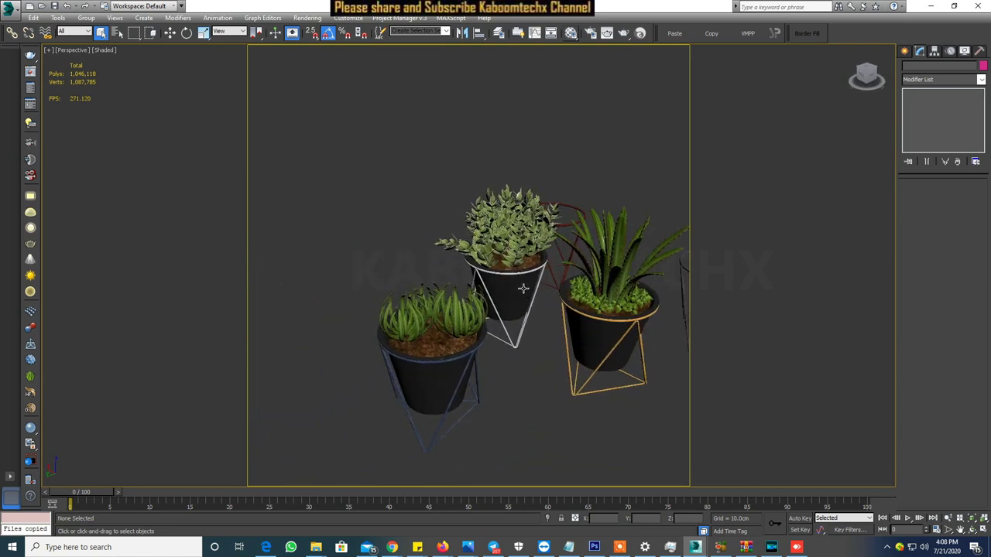